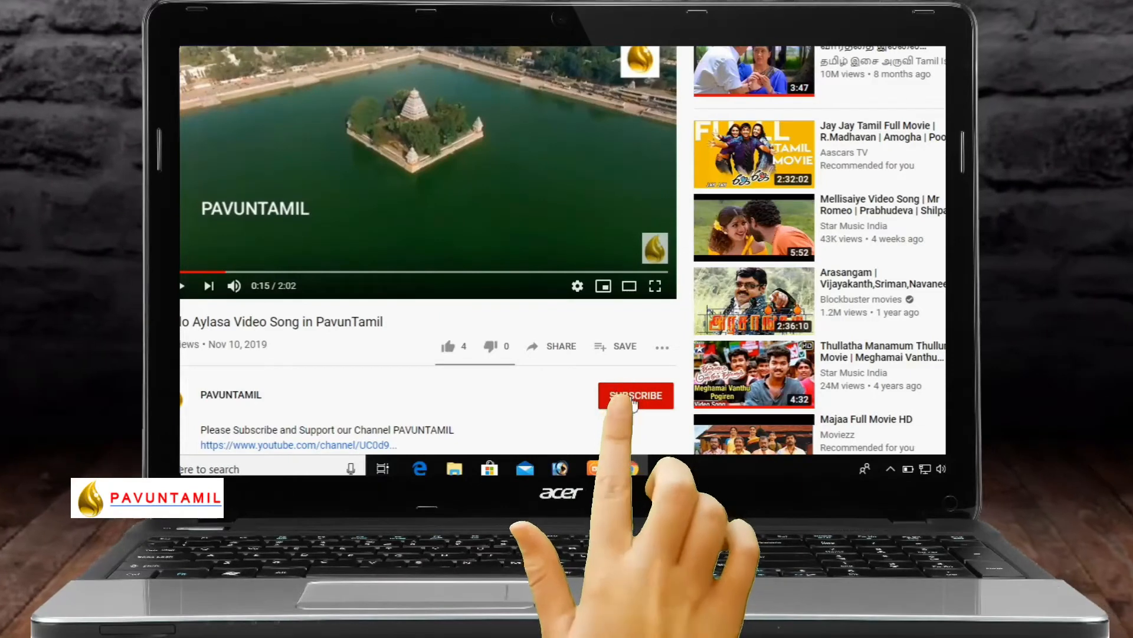
Subscribe to PAVUNTAMIL and set its bell notifications to All.
{"action": "left_click", "coordinate": [630, 395]}
{"action": "left_click", "coordinate": [669, 400]}
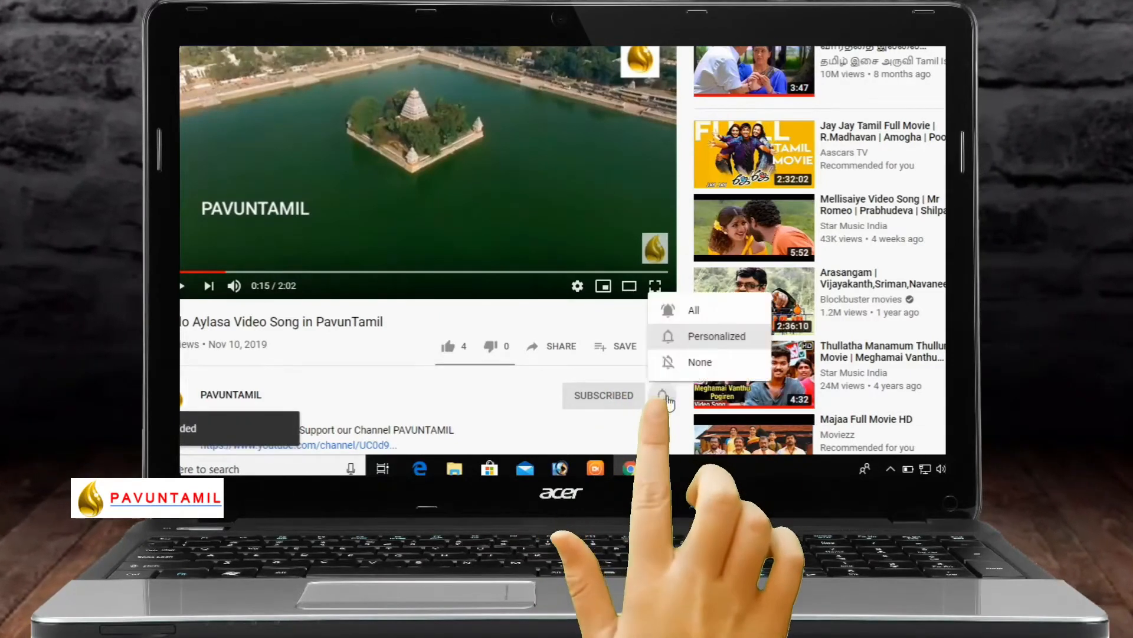
{"action": "left_click", "coordinate": [702, 313]}
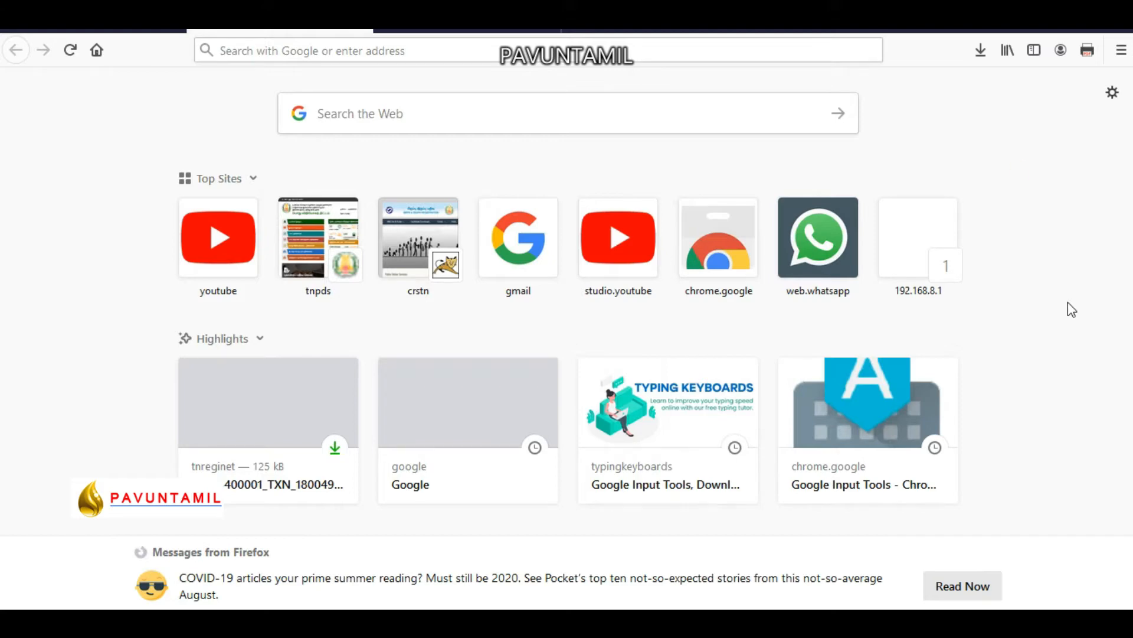
Go to google.com and search for 'tnpds' from the suggestions.
{"action": "left_click", "coordinate": [553, 51]}
{"action": "type", "text": "g"}
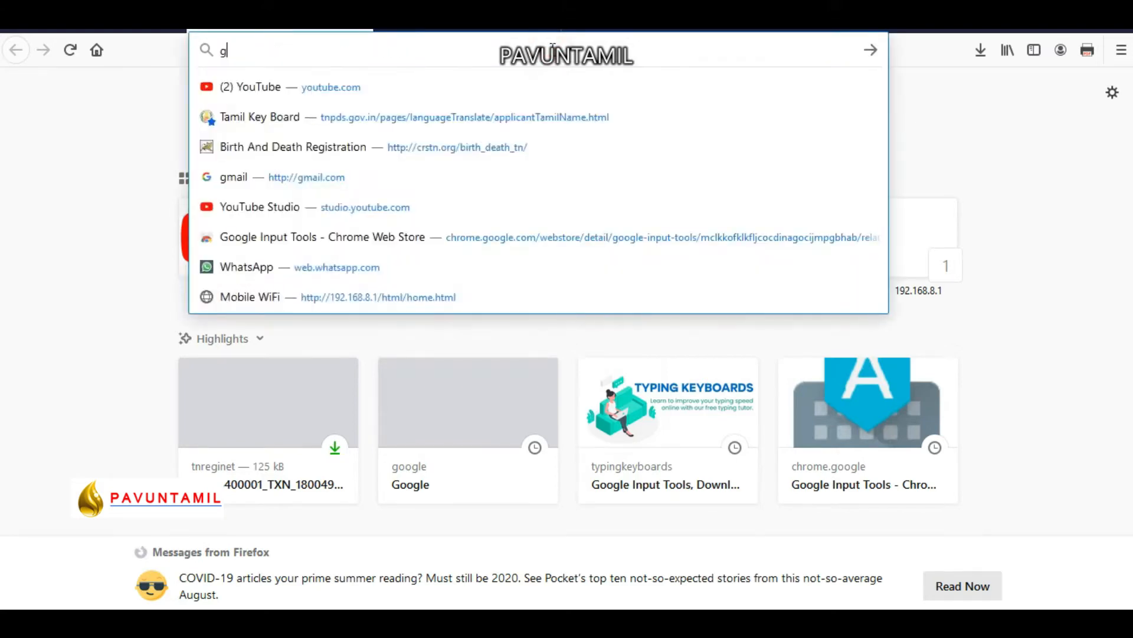
{"action": "left_click", "coordinate": [503, 86]}
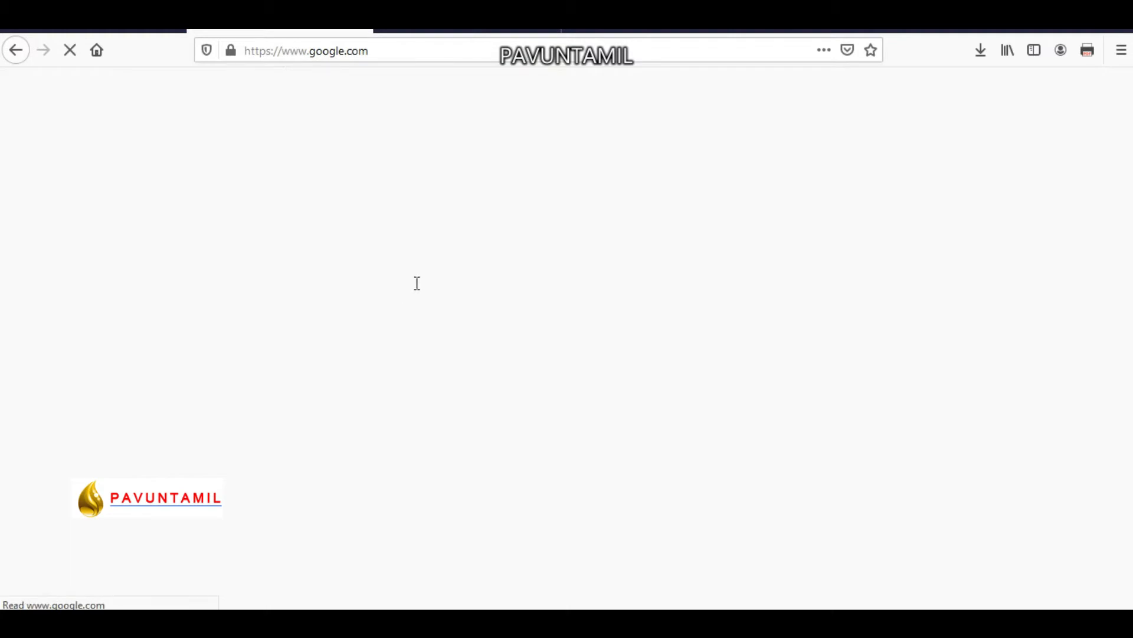
{"action": "type", "text": "tnp"}
{"action": "left_click", "coordinate": [372, 317]}
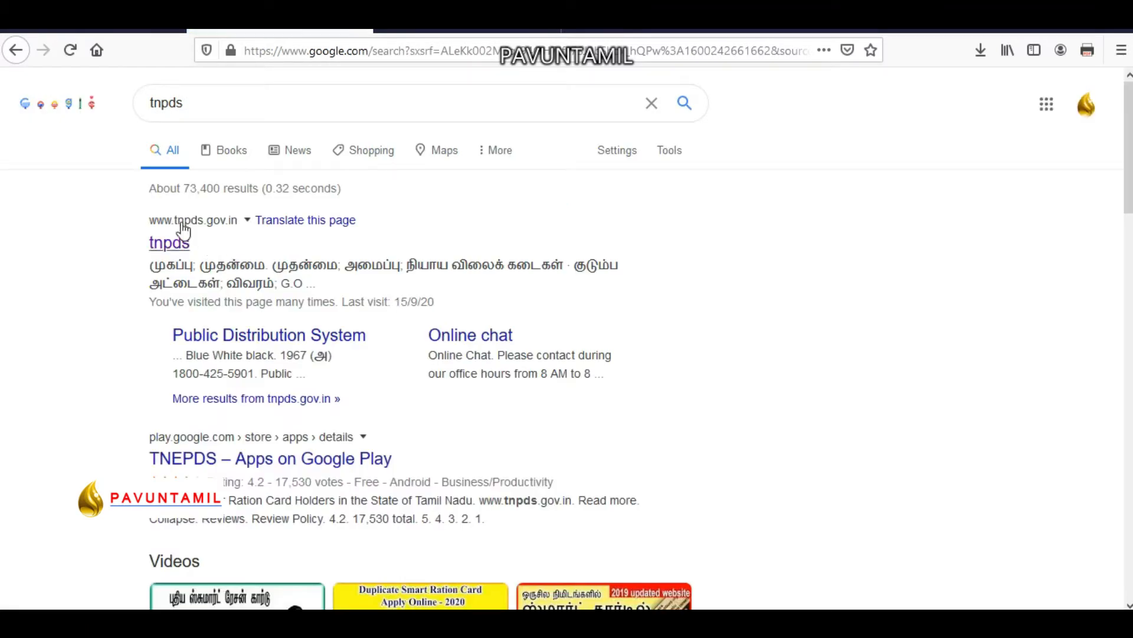
Open tnpds.gov.in from the results and start a new smart card application.
{"action": "left_click", "coordinate": [173, 243]}
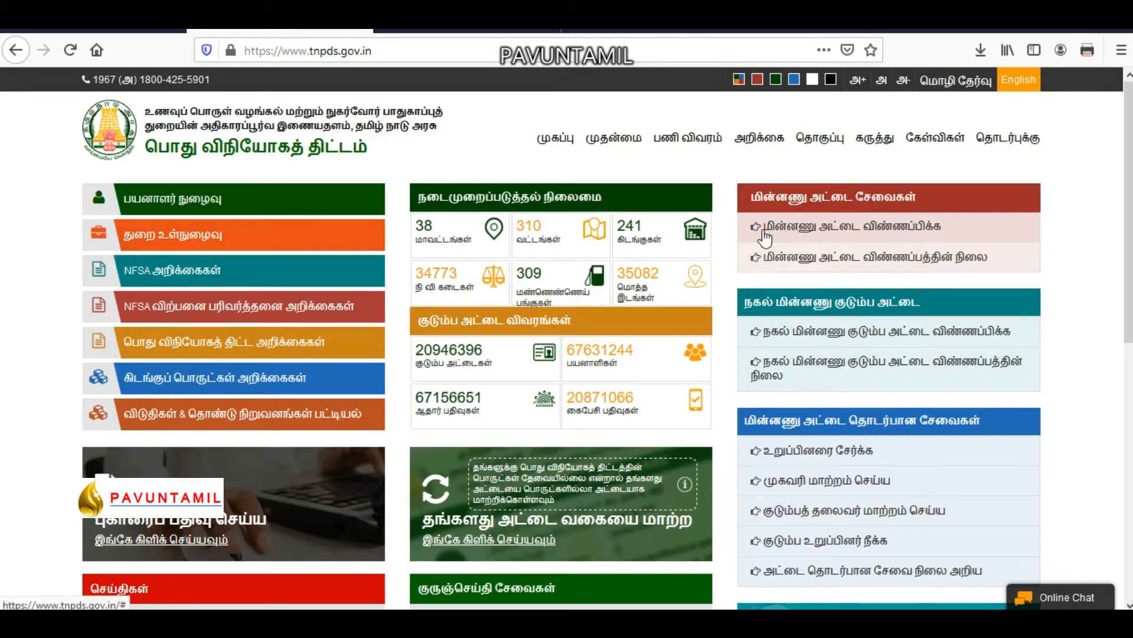
{"action": "left_click", "coordinate": [891, 236]}
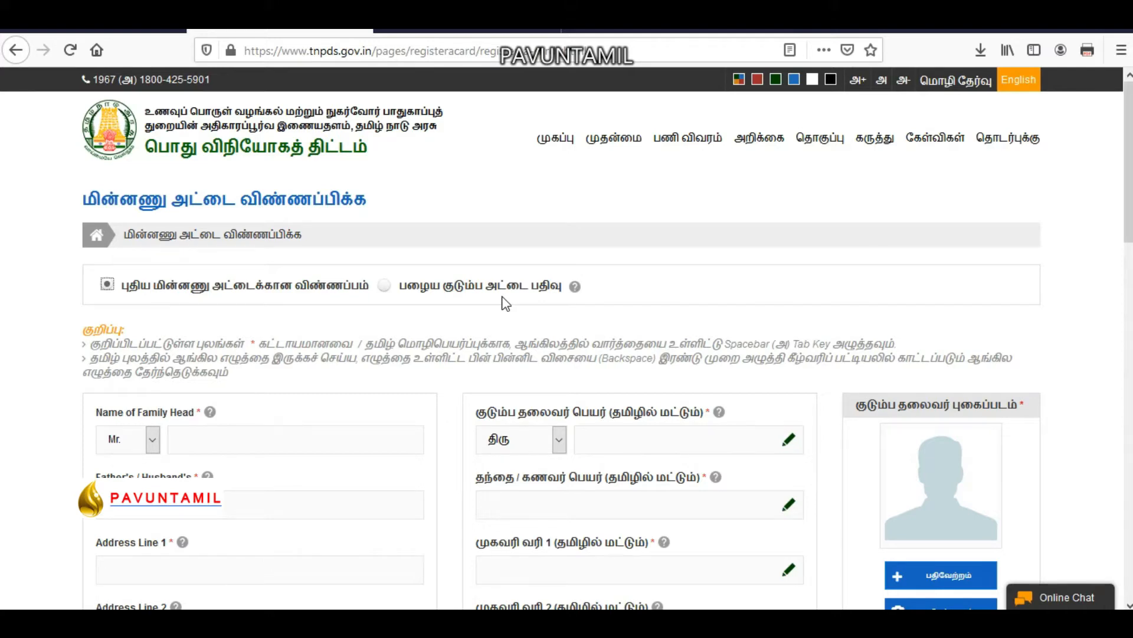
{"action": "left_click", "coordinate": [384, 285]}
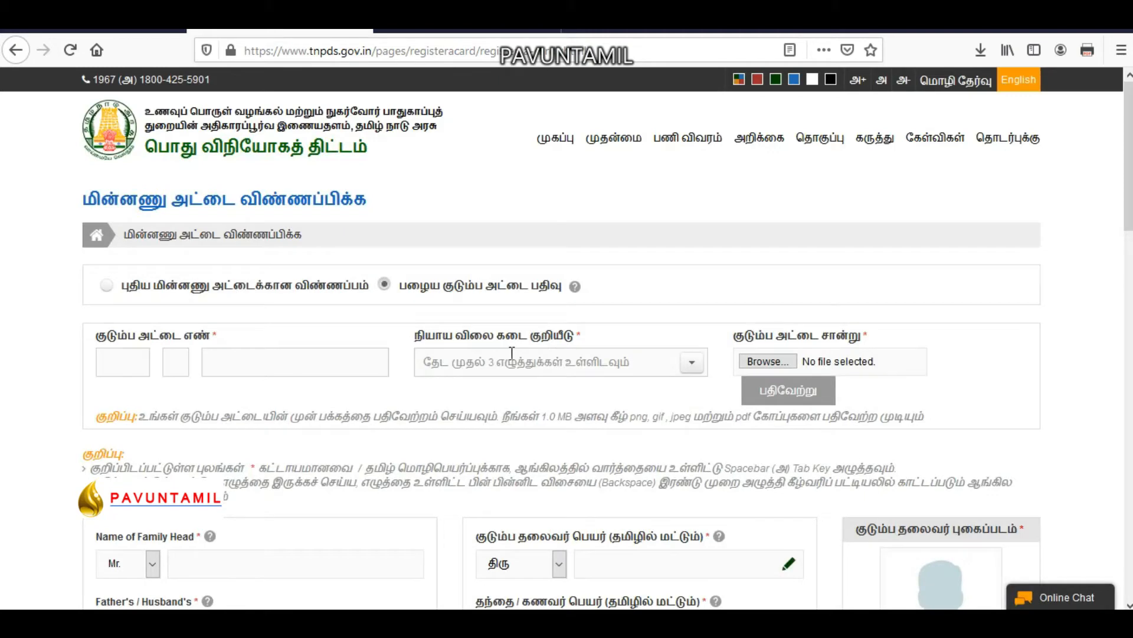
{"action": "left_click", "coordinate": [231, 288]}
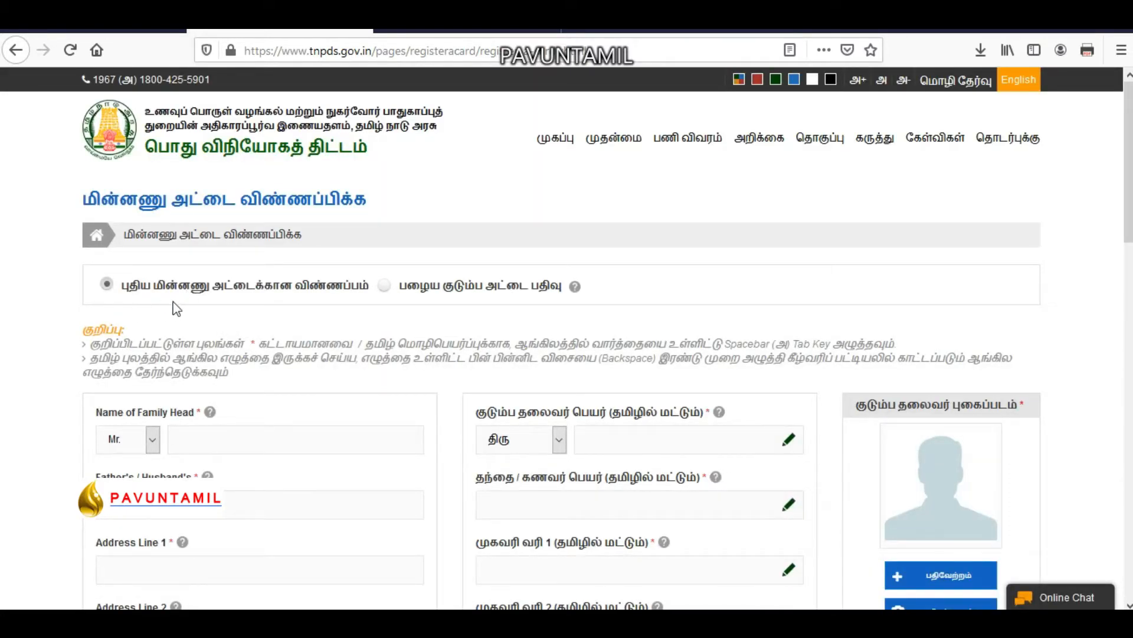
{"action": "scroll", "coordinate": [170, 401], "scroll_direction": "down", "scroll_amount": 1}
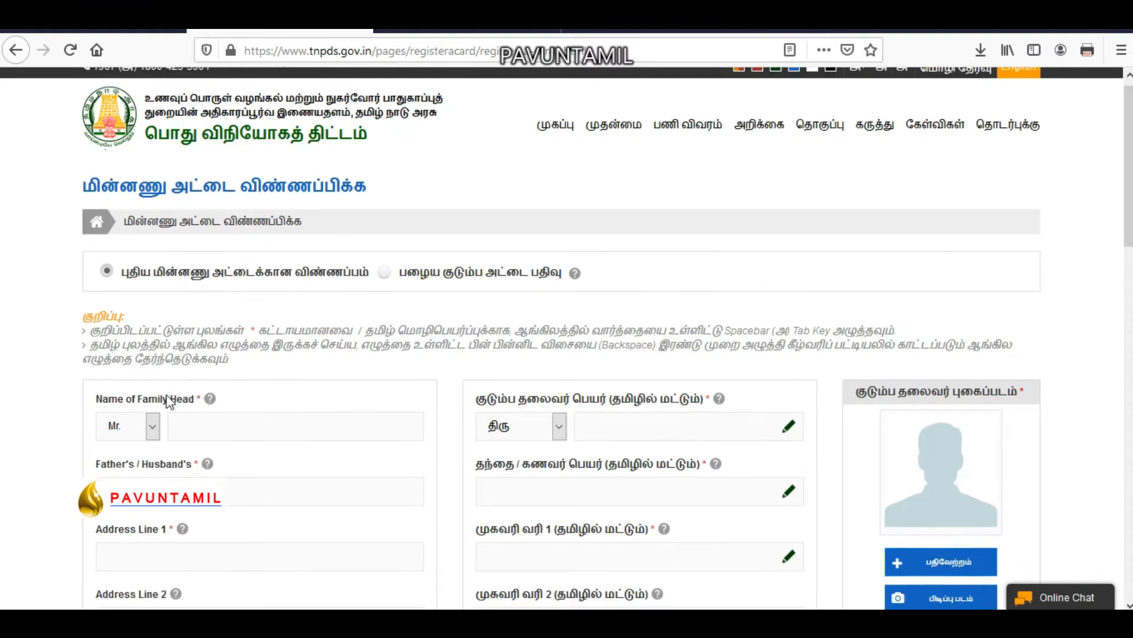
{"action": "scroll", "coordinate": [169, 401], "scroll_direction": "down", "scroll_amount": 2}
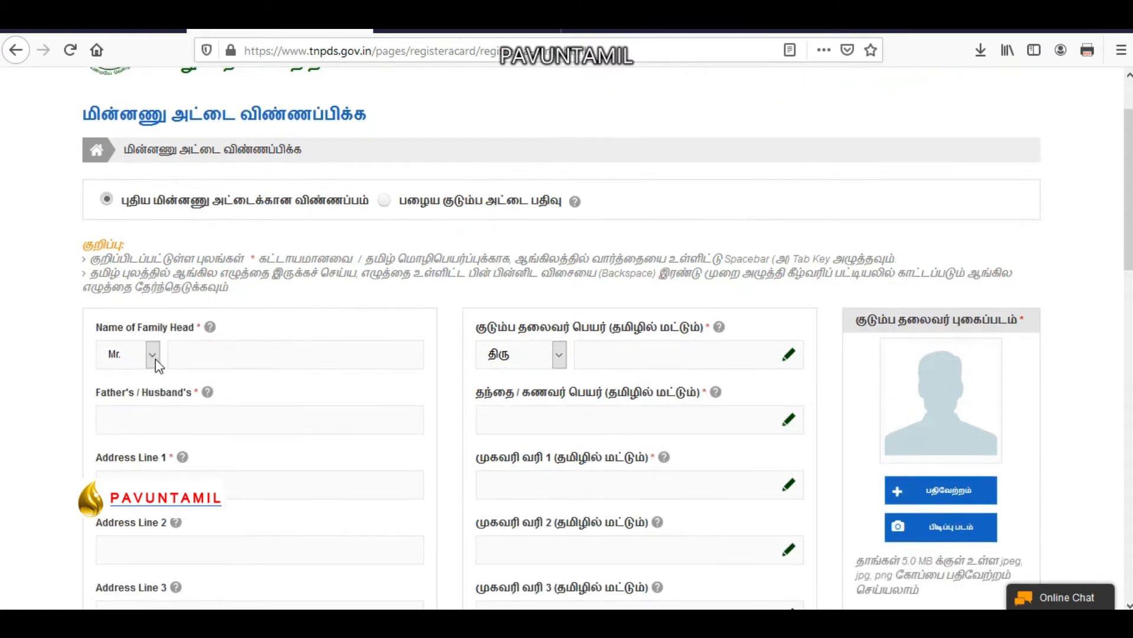
Keep the title Mr. and type the family head's name in the English field.
{"action": "left_click", "coordinate": [231, 353]}
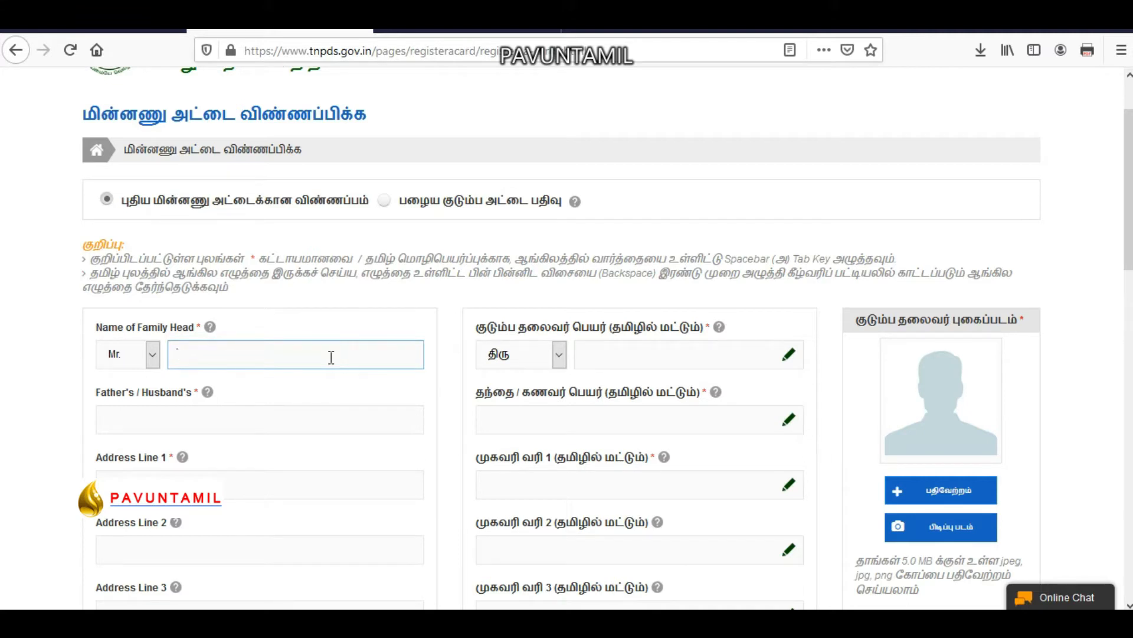
{"action": "left_click", "coordinate": [153, 355]}
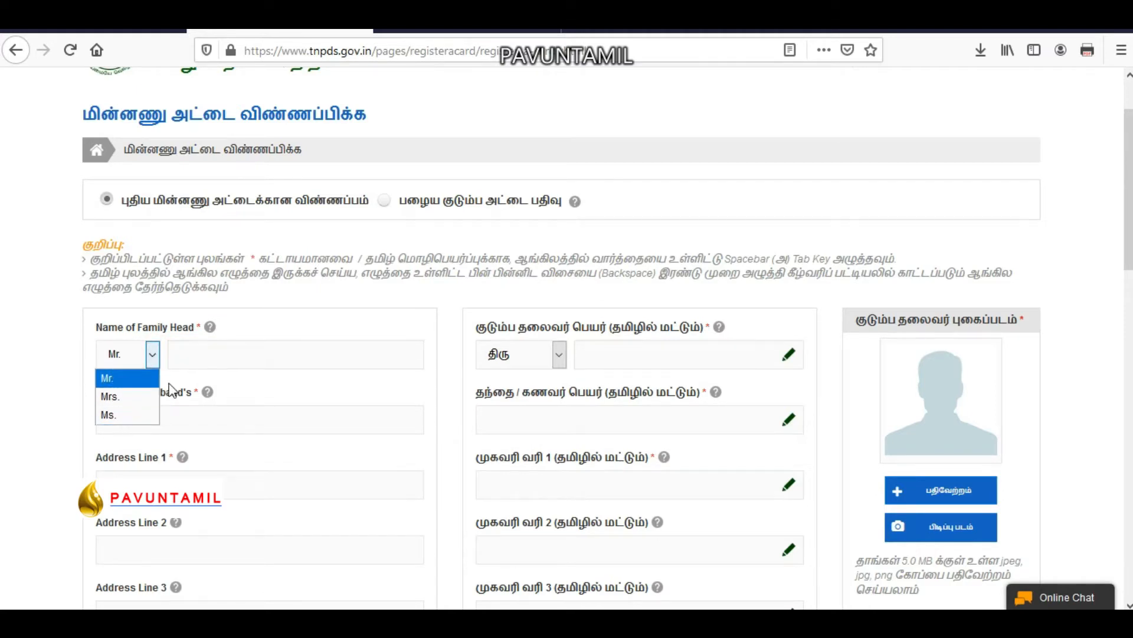
{"action": "left_click", "coordinate": [238, 361]}
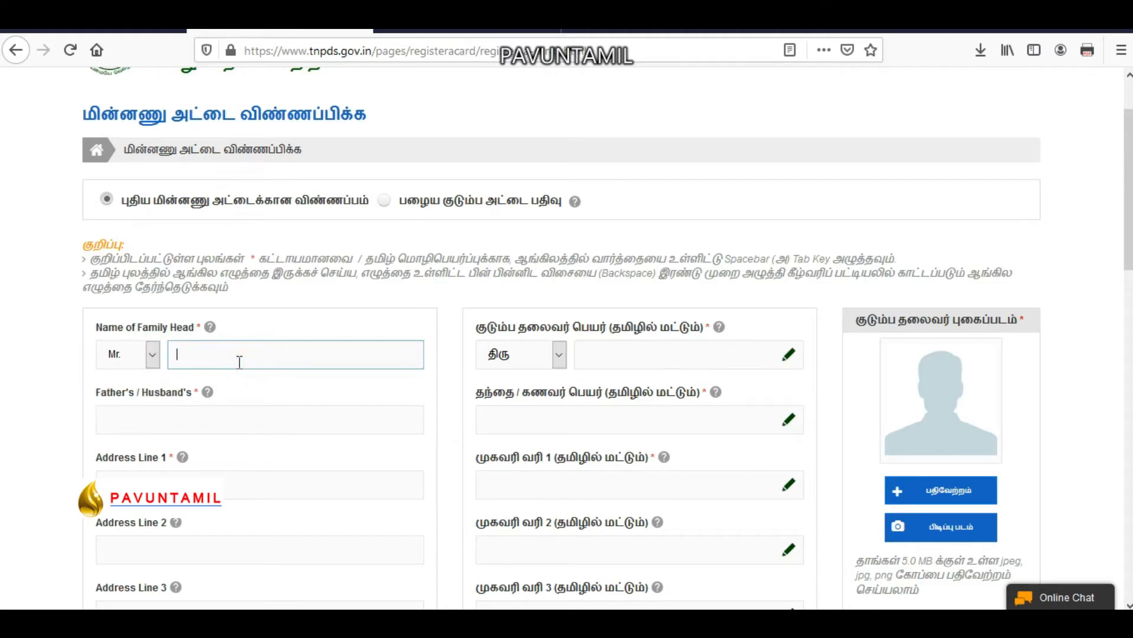
{"action": "type", "text": "GOPI"}
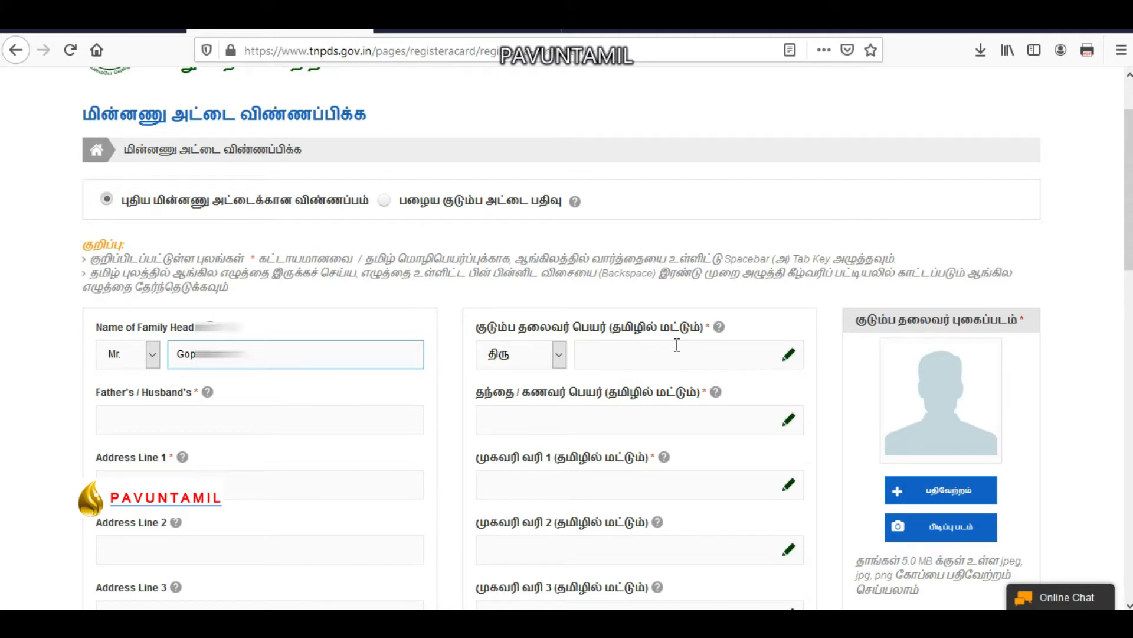
{"action": "left_click", "coordinate": [677, 355]}
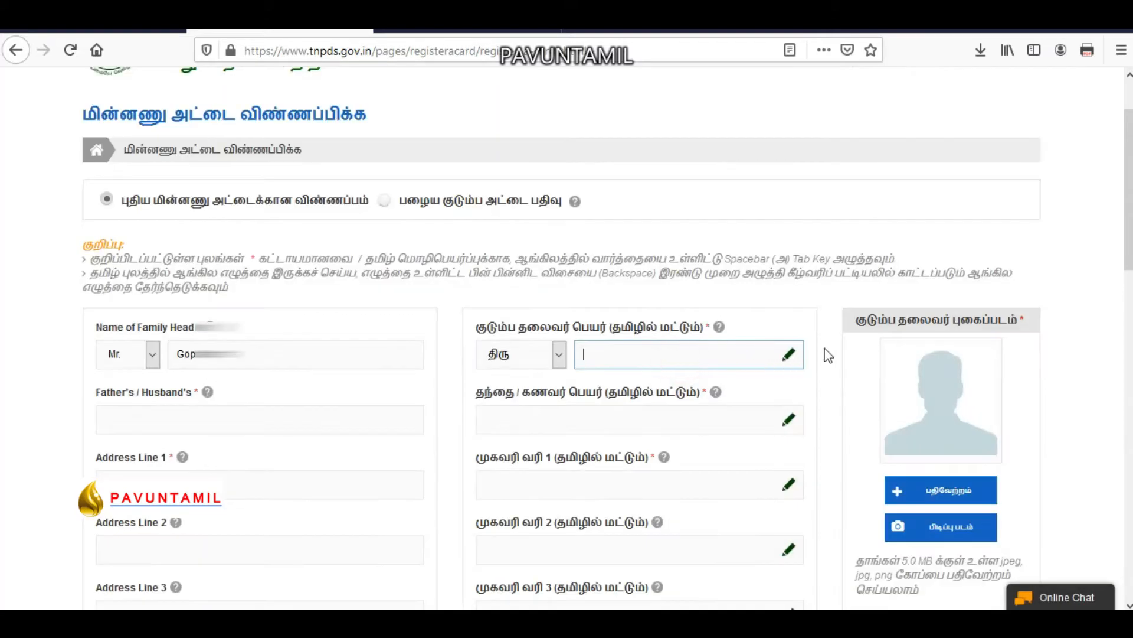
{"action": "left_click", "coordinate": [785, 354]}
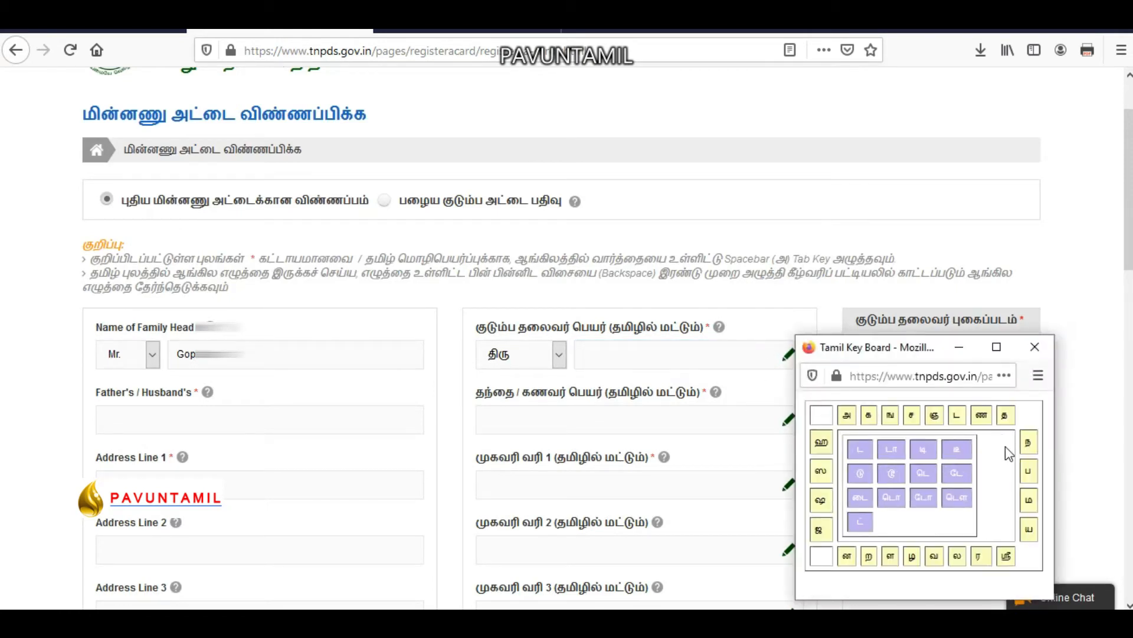
{"action": "left_click", "coordinate": [1035, 346]}
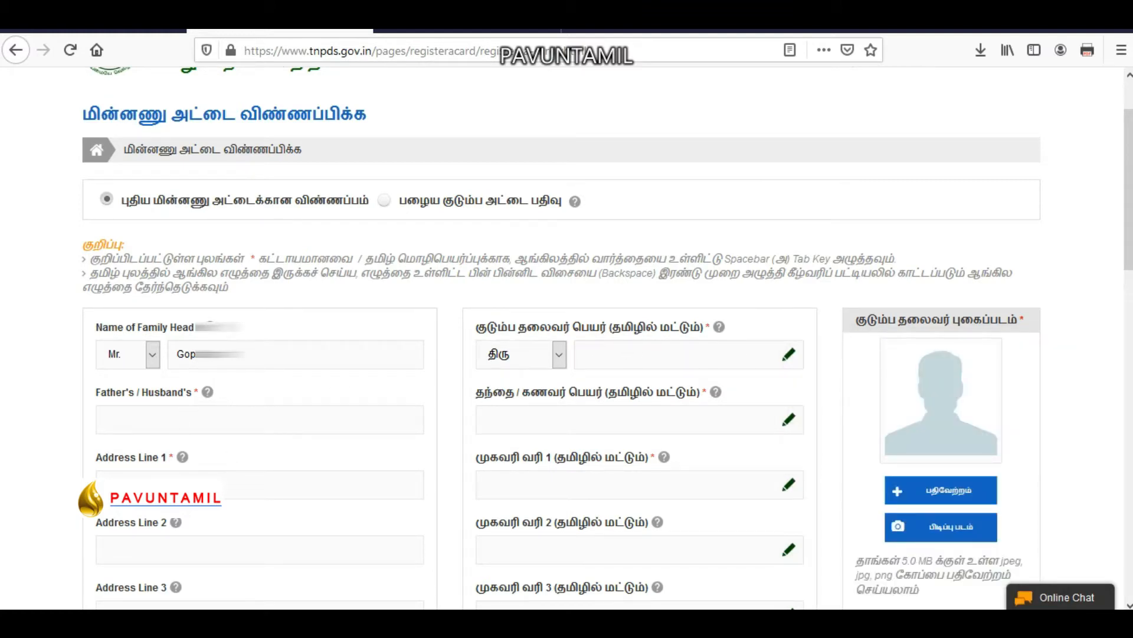
{"action": "mouse_move", "coordinate": [207, 392]}
{"action": "left_click", "coordinate": [263, 366]}
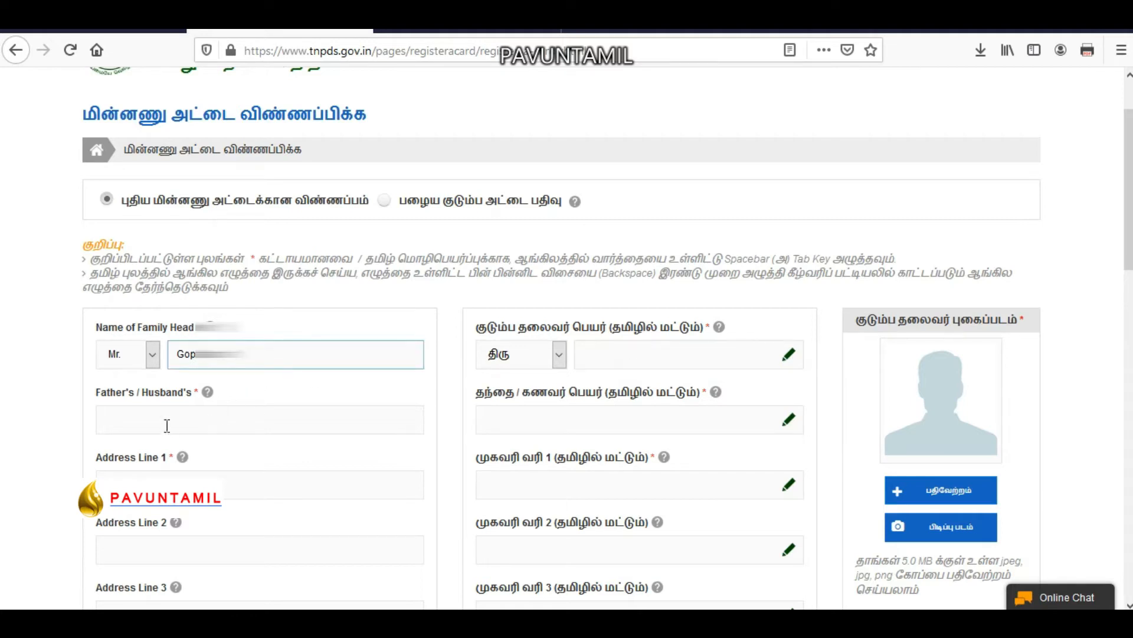
Enter the father's/husband's name and begin the first address line.
{"action": "left_click", "coordinate": [203, 421]}
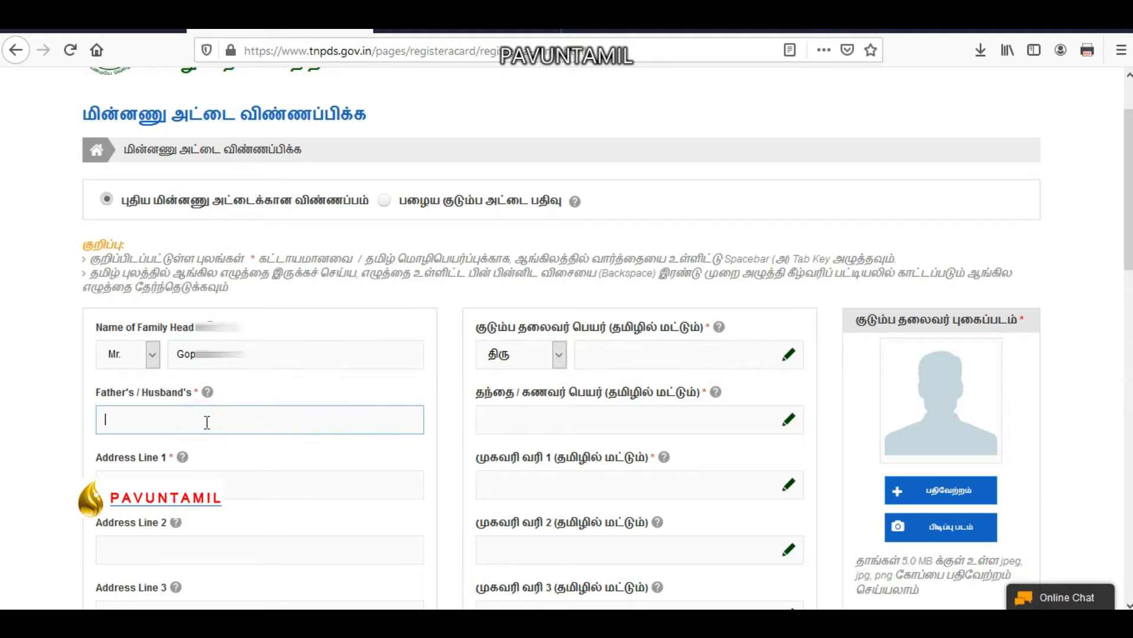
{"action": "type", "text": "Jaya"}
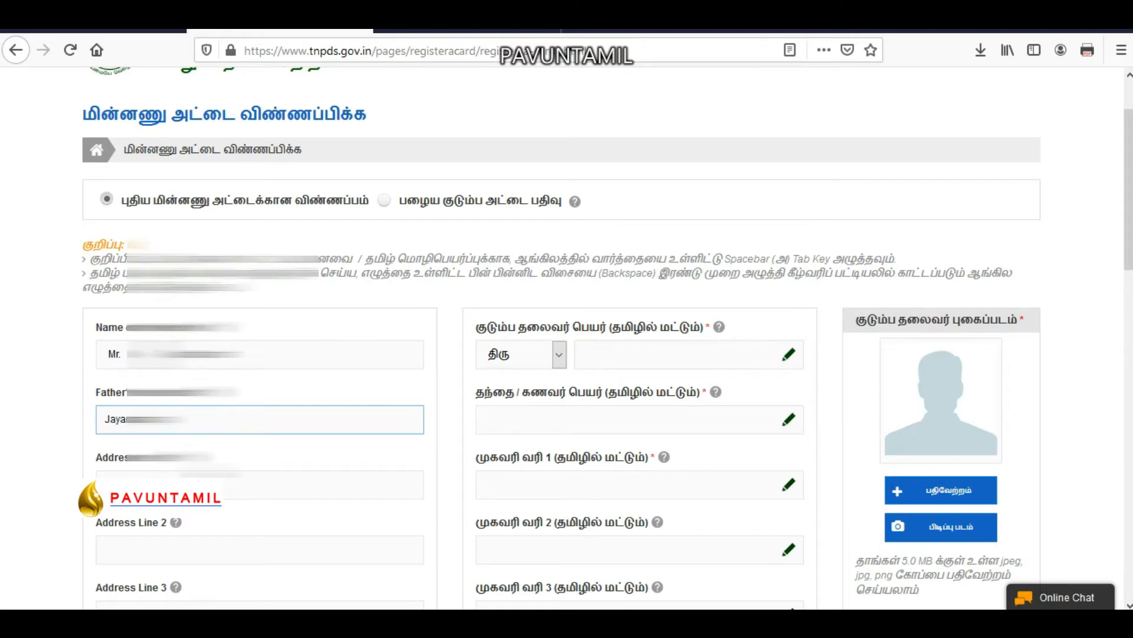
{"action": "scroll", "coordinate": [209, 420], "scroll_direction": "down", "scroll_amount": 1}
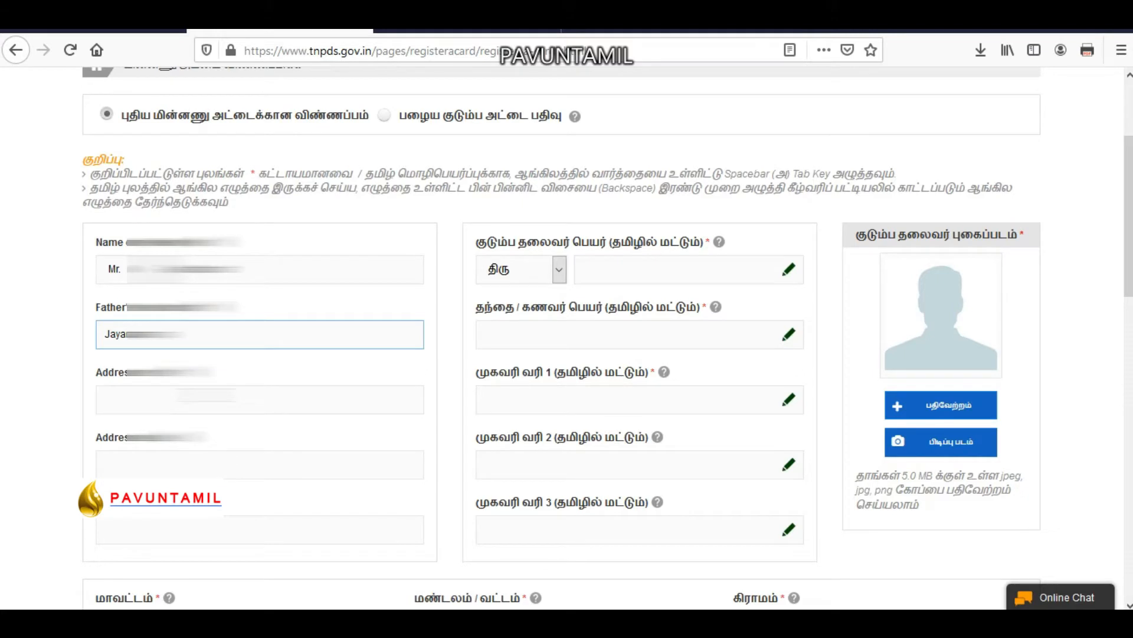
{"action": "left_click", "coordinate": [189, 403]}
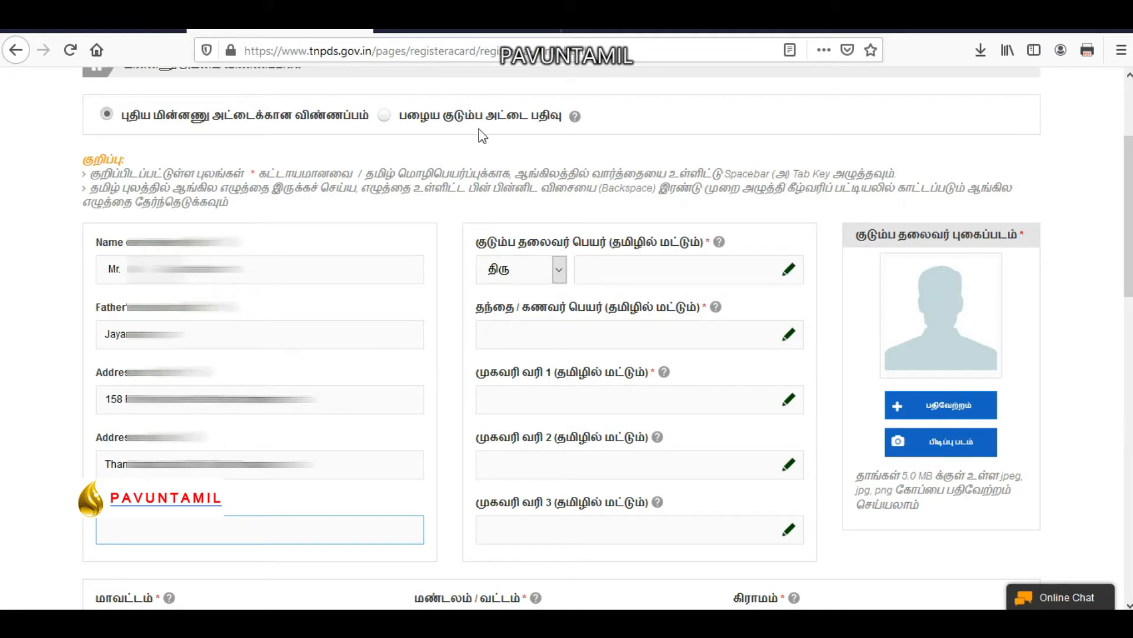
Translate the family head's name into Tamil and paste it into the Tamil name field.
{"action": "left_click", "coordinate": [456, 36]}
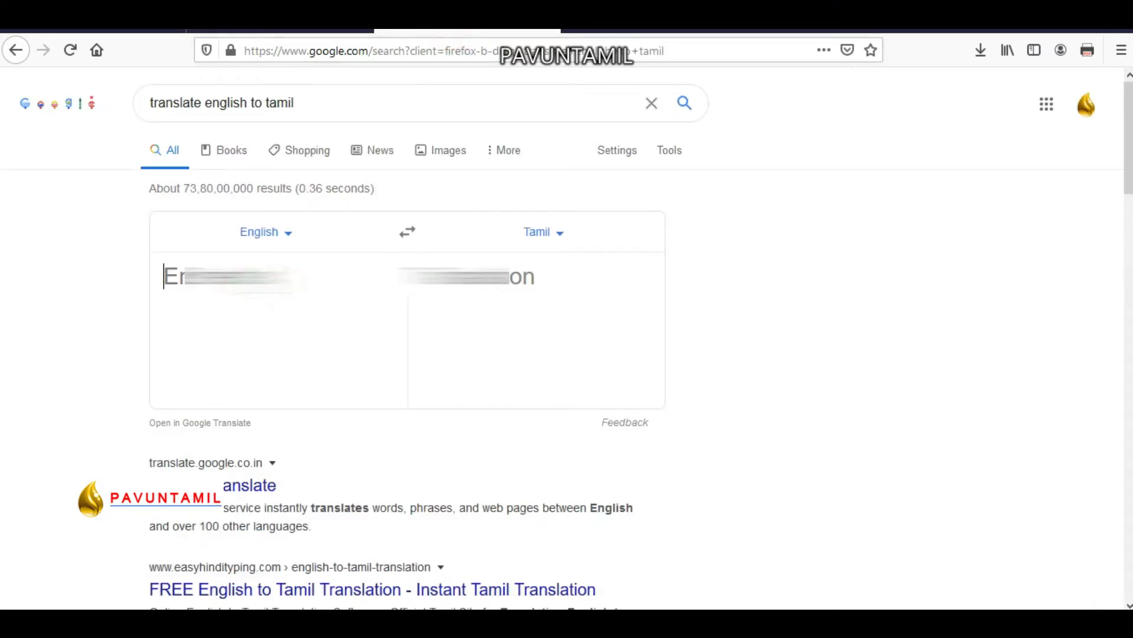
{"action": "key", "text": "ctrl+v"}
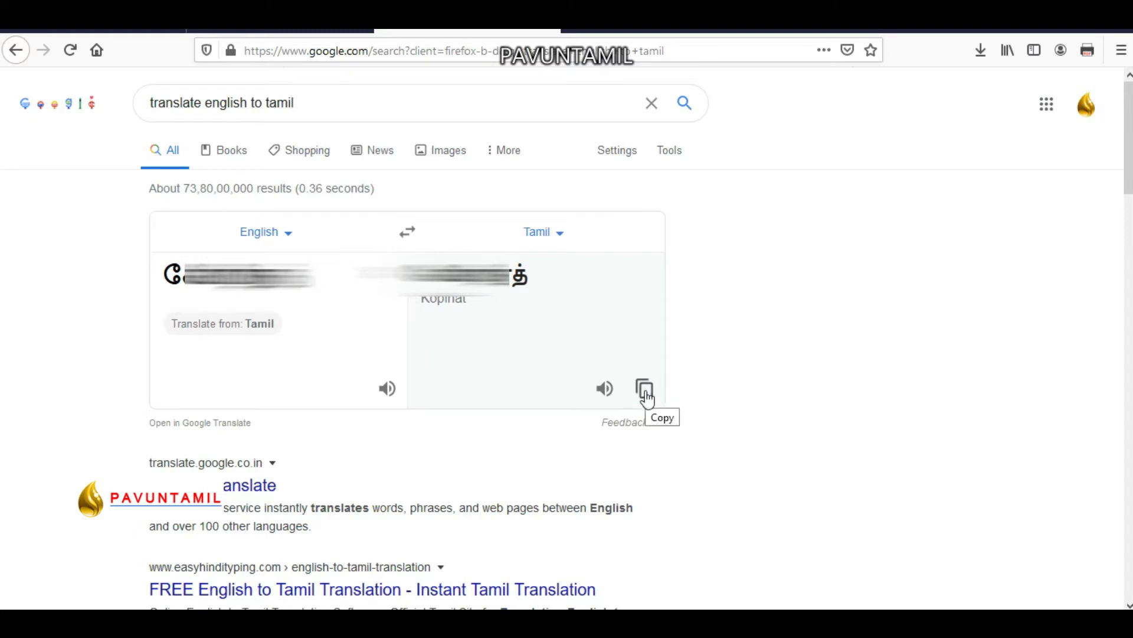
{"action": "left_click", "coordinate": [646, 392]}
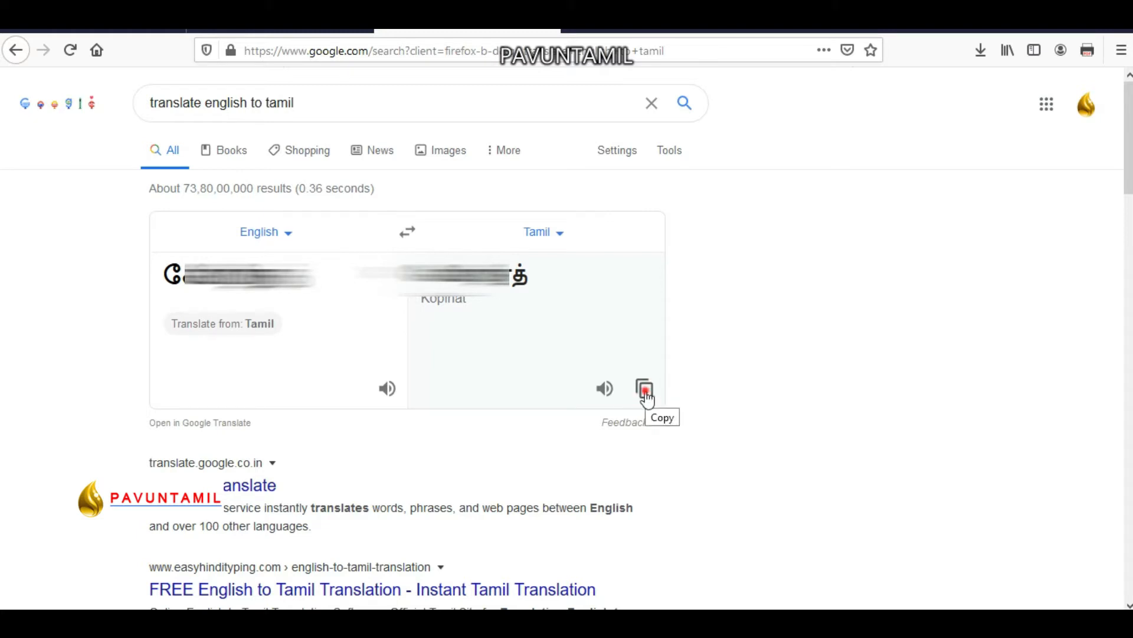
{"action": "left_click", "coordinate": [279, 32]}
{"action": "left_click", "coordinate": [660, 273]}
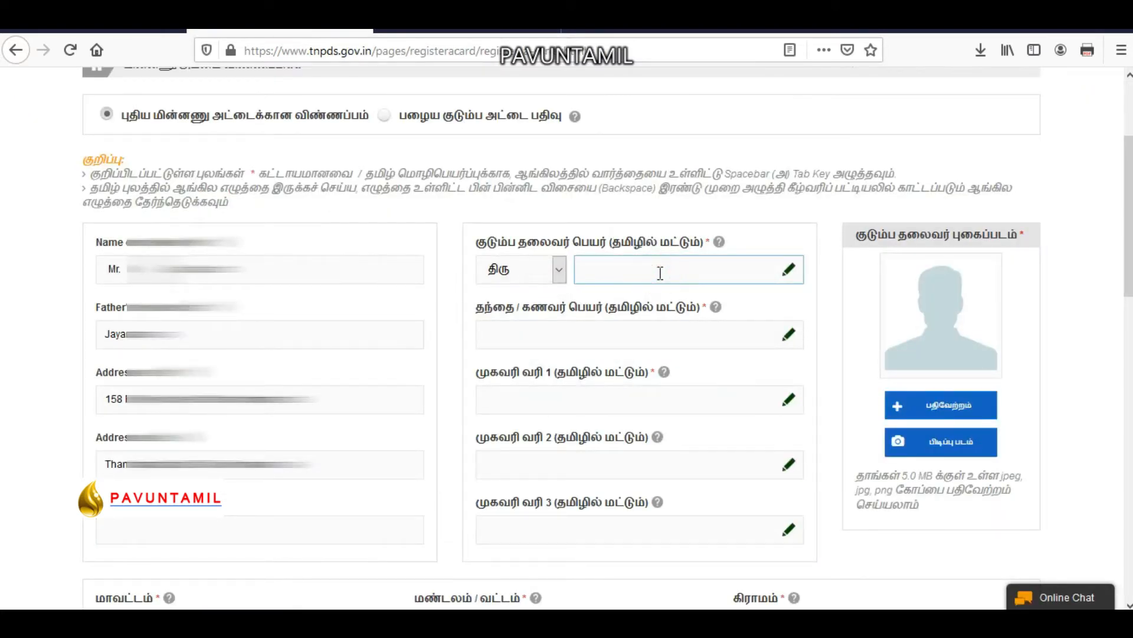
{"action": "key", "text": "ctrl+v"}
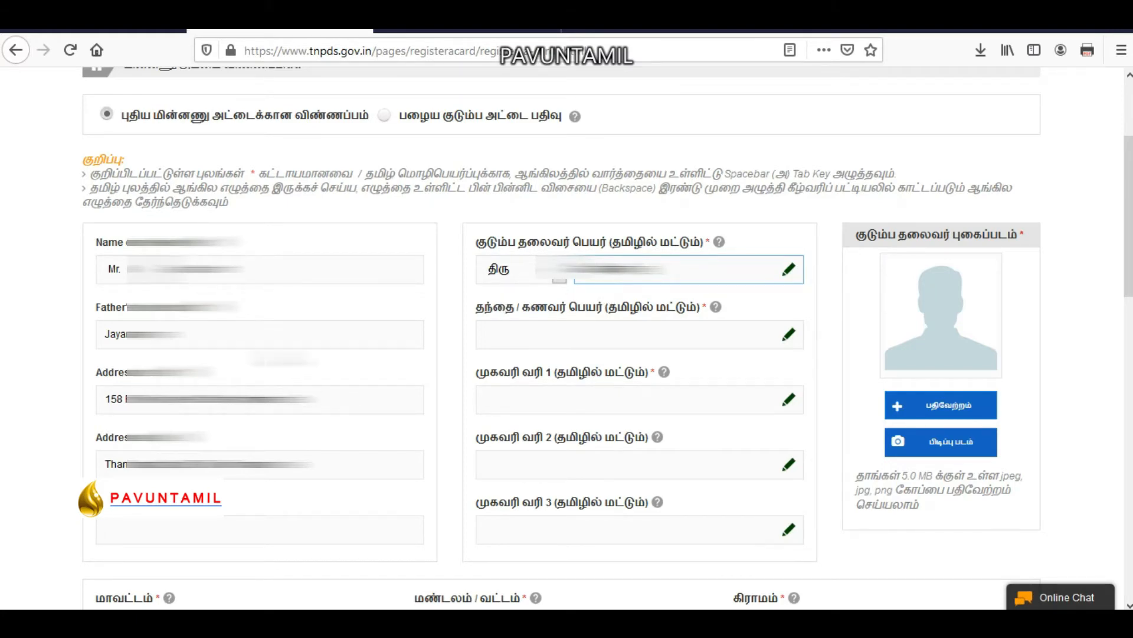
Copy the father's name and bring it back to the translator.
{"action": "left_click", "coordinate": [255, 337]}
{"action": "key", "text": "ctrl+a"}
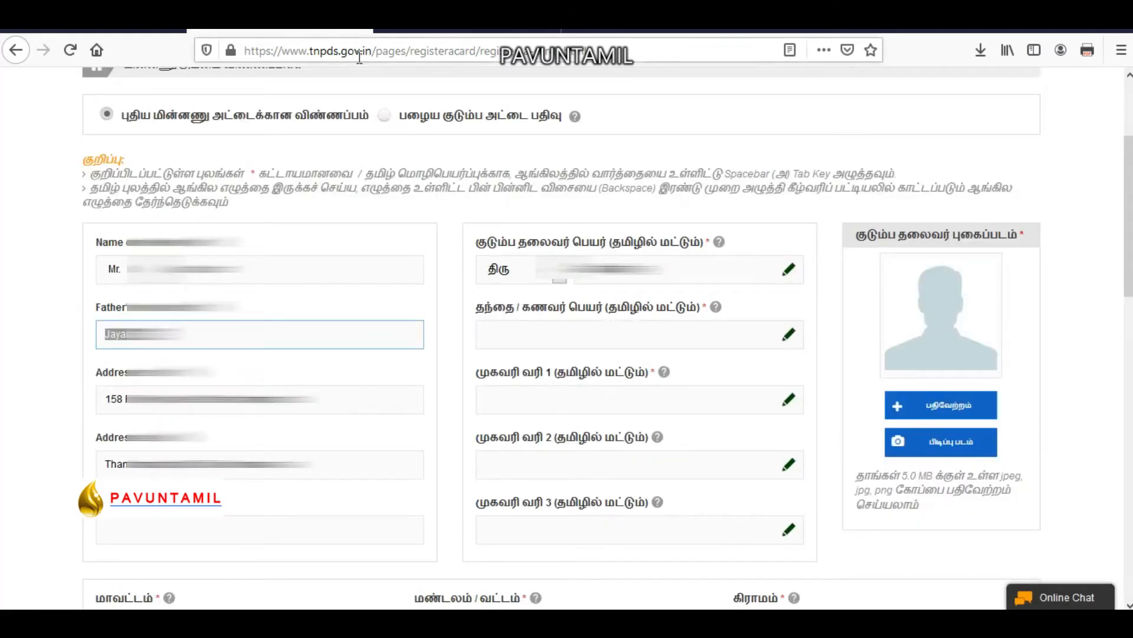
{"action": "left_click", "coordinate": [437, 39]}
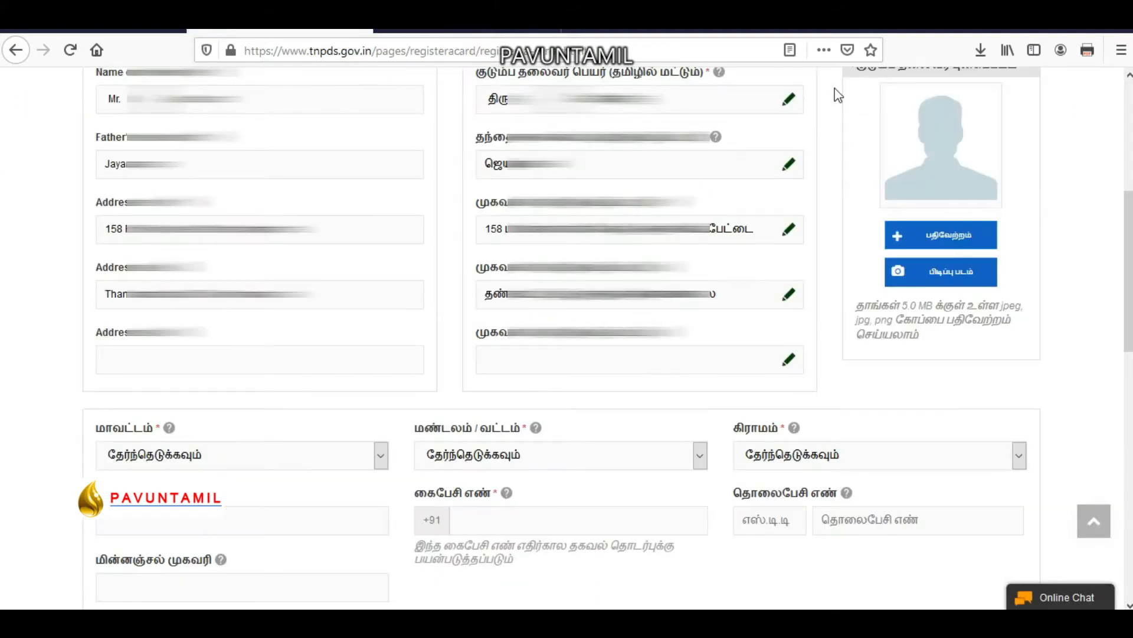
{"action": "scroll", "coordinate": [838, 94], "scroll_direction": "up", "scroll_amount": 3}
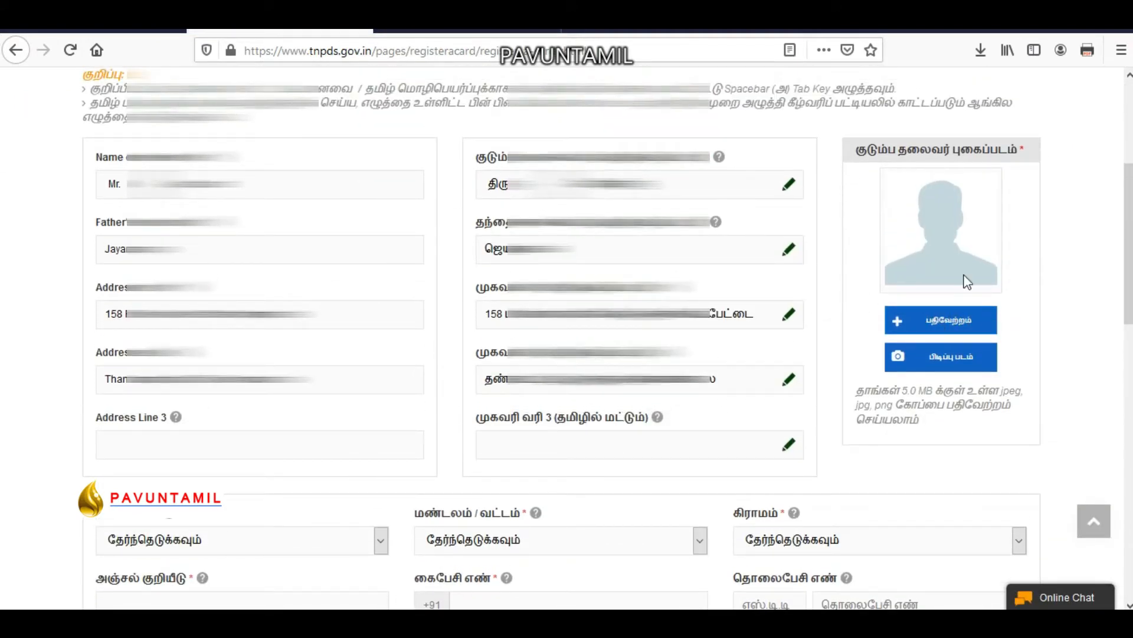
Upload the family head's photo.
{"action": "left_click", "coordinate": [949, 319]}
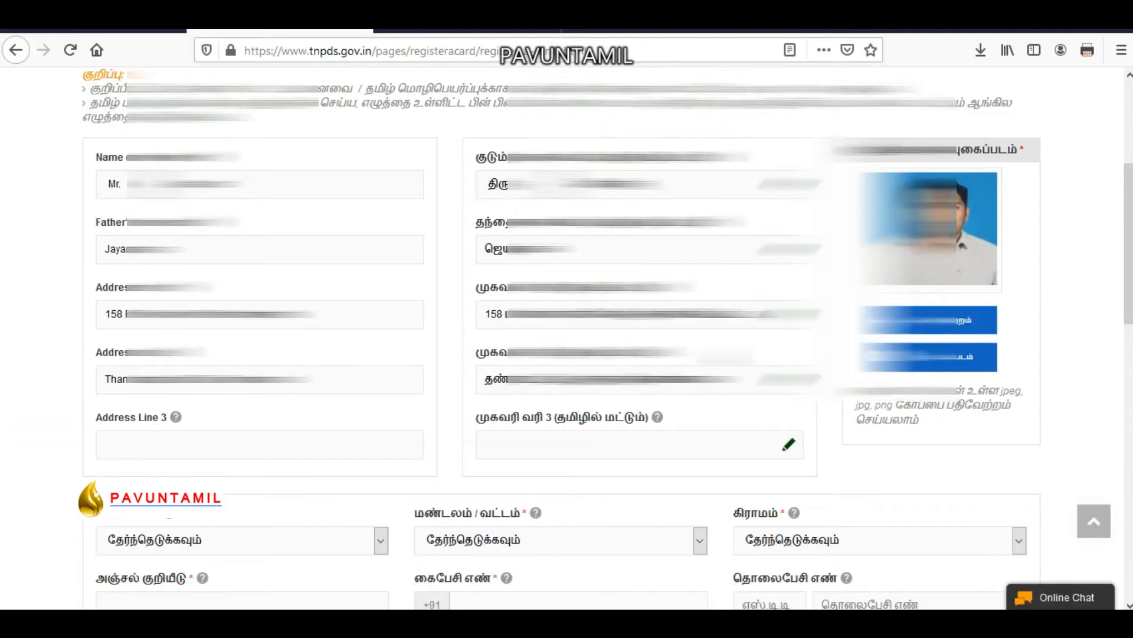
{"action": "scroll", "coordinate": [567, 319], "scroll_direction": "down", "scroll_amount": 3}
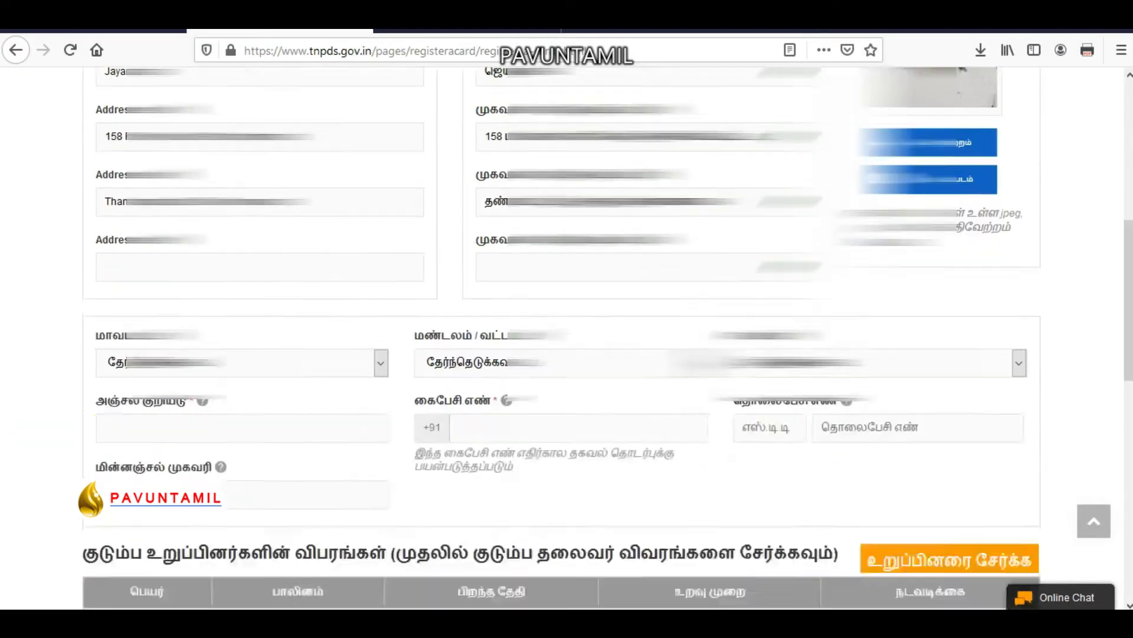
{"action": "scroll", "coordinate": [236, 236], "scroll_direction": "down", "scroll_amount": 4}
{"action": "scroll", "coordinate": [237, 236], "scroll_direction": "up", "scroll_amount": 1}
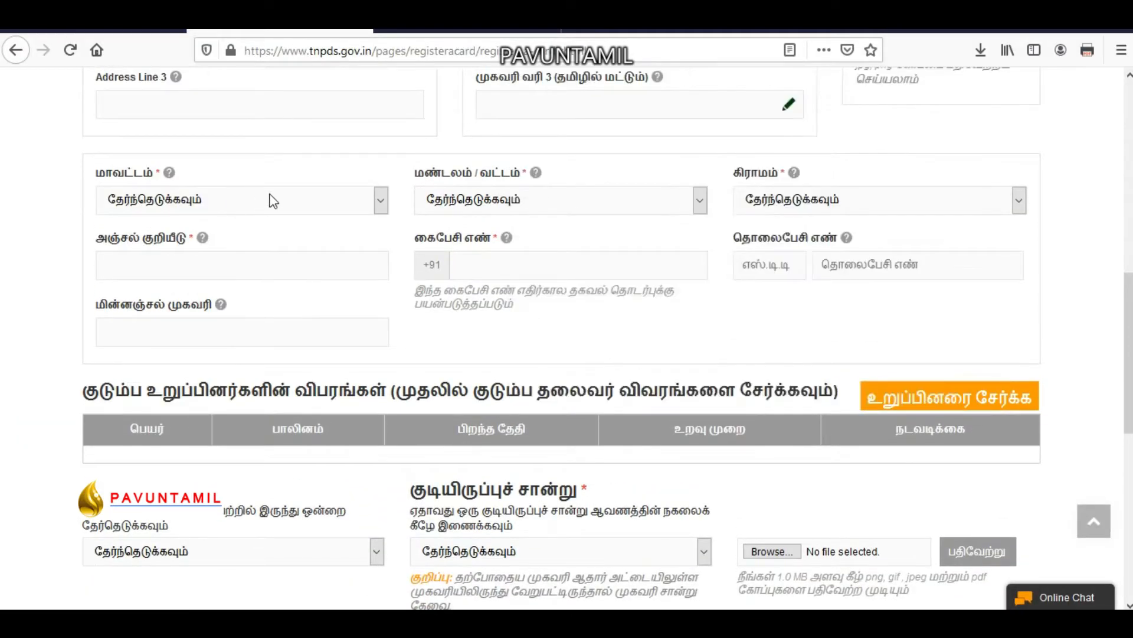
Choose district Thiruvannamalai, taluk Thandrampattu and village Chinniyampettai.
{"action": "left_click", "coordinate": [267, 202]}
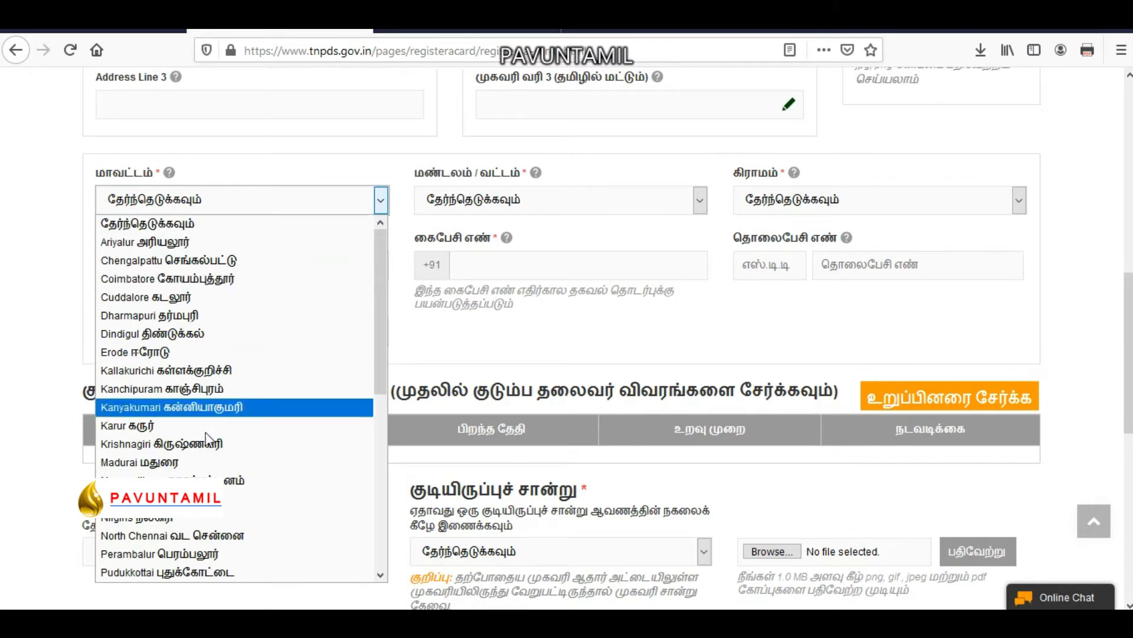
{"action": "scroll", "coordinate": [206, 437], "scroll_direction": "down", "scroll_amount": 5}
{"action": "left_click", "coordinate": [213, 445]}
{"action": "left_click", "coordinate": [520, 200]}
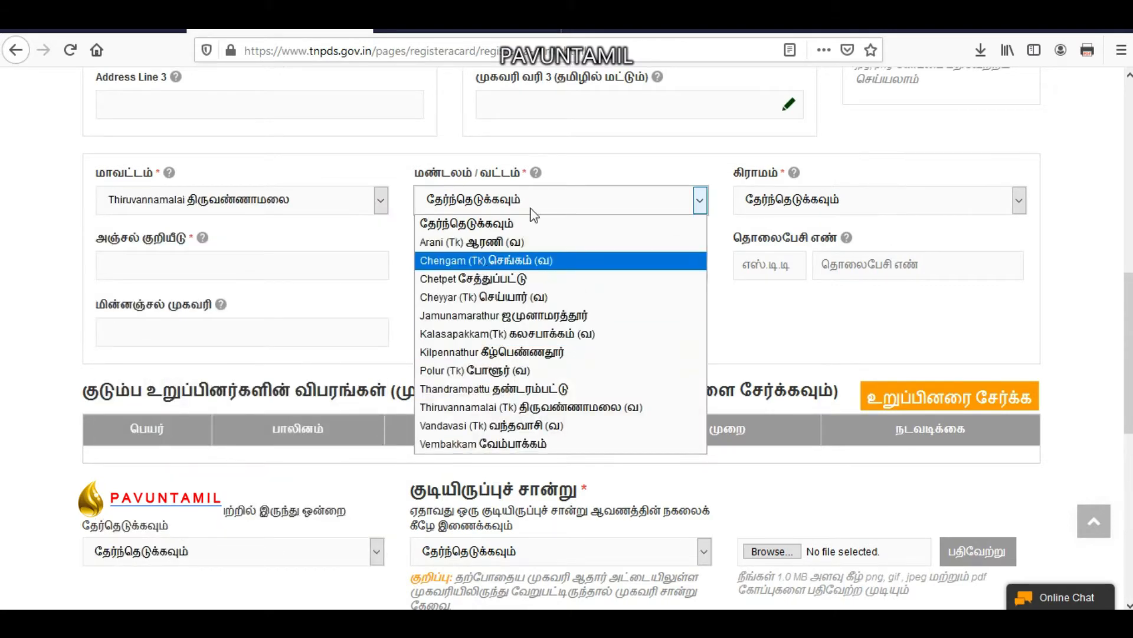
{"action": "left_click", "coordinate": [516, 388]}
{"action": "left_click", "coordinate": [845, 201]}
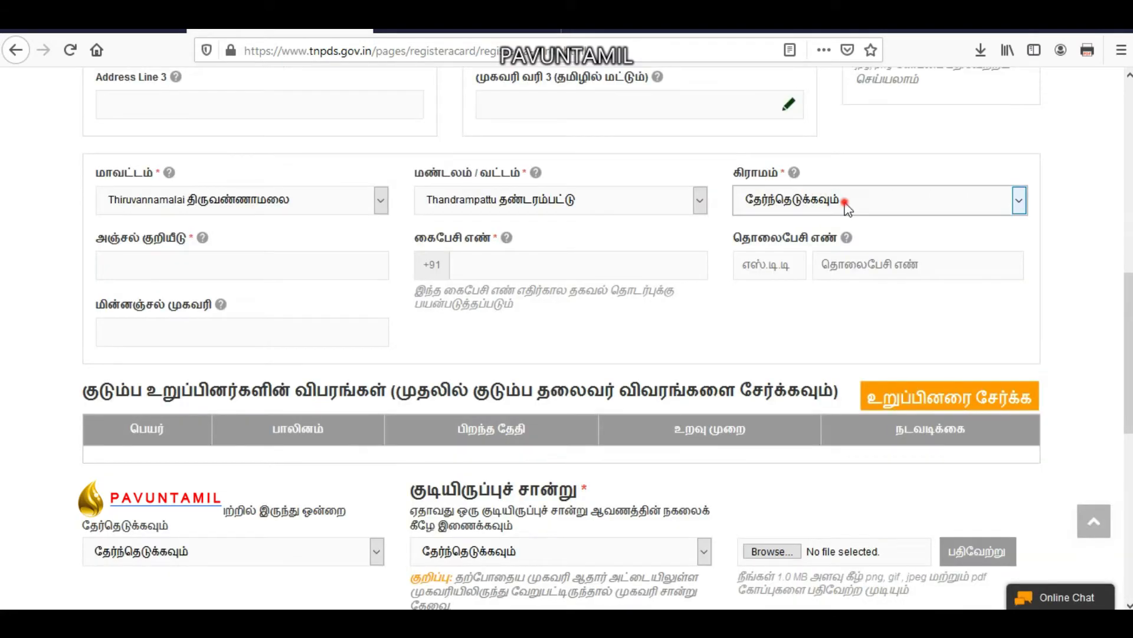
{"action": "left_click", "coordinate": [853, 478]}
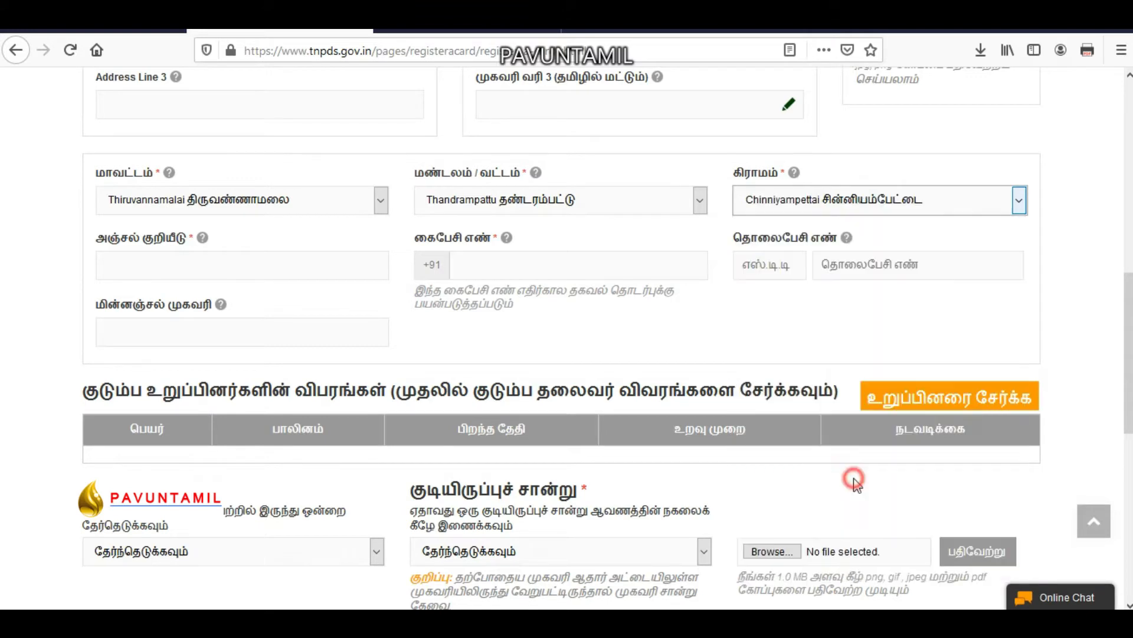
Enter PIN code 606708 and the mobile number, leaving the email blank.
{"action": "left_click", "coordinate": [215, 260]}
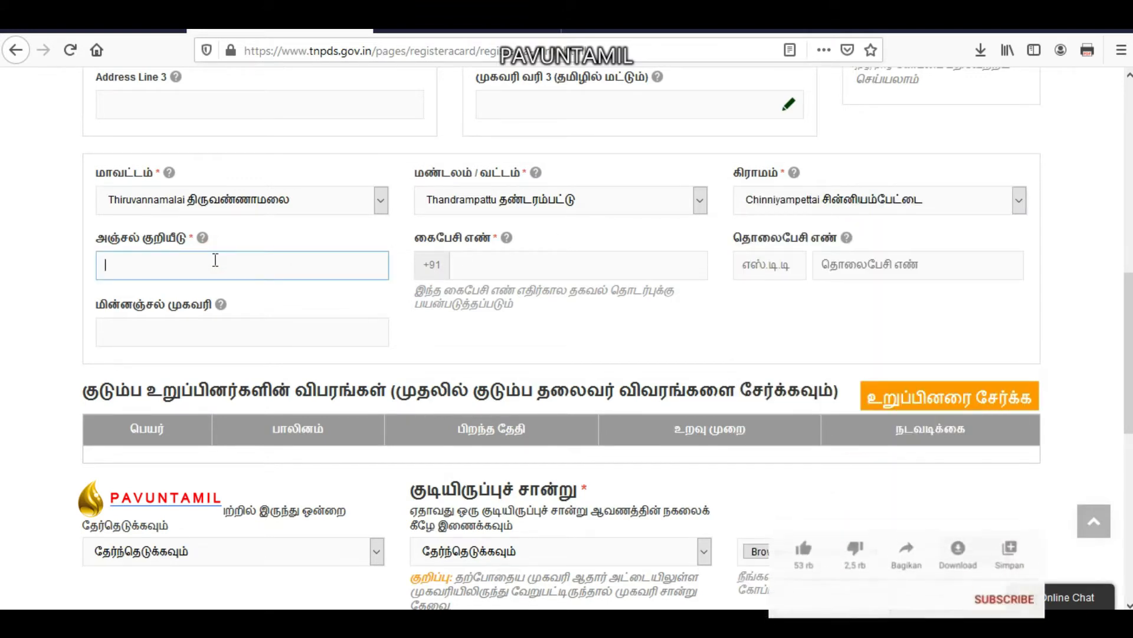
{"action": "type", "text": "606708"}
{"action": "left_click", "coordinate": [549, 265]}
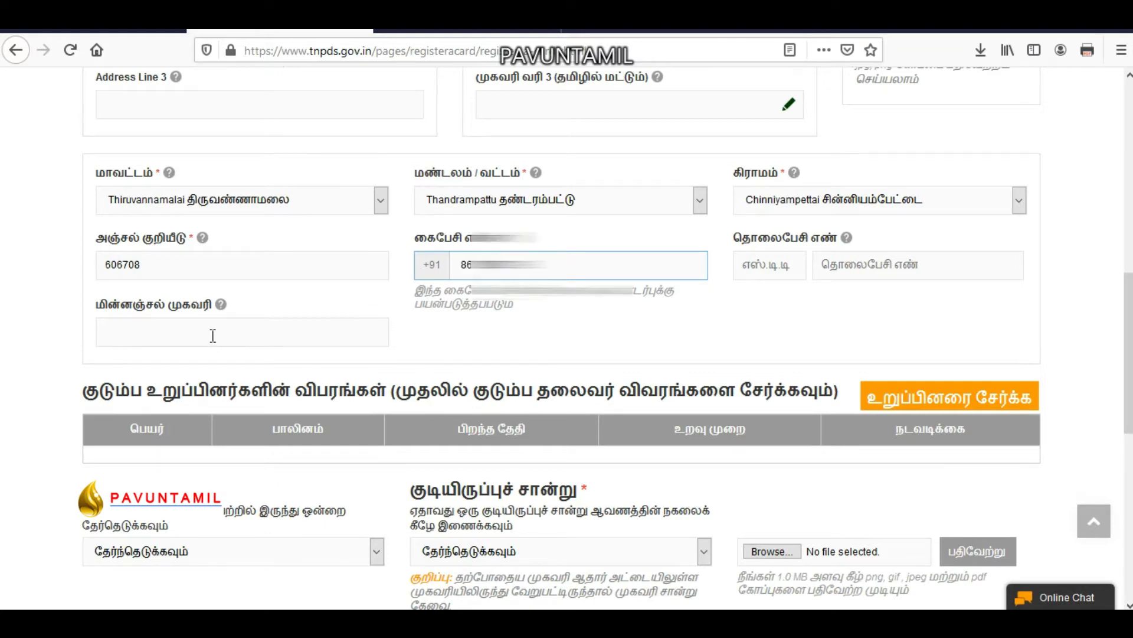
{"action": "left_click", "coordinate": [213, 334]}
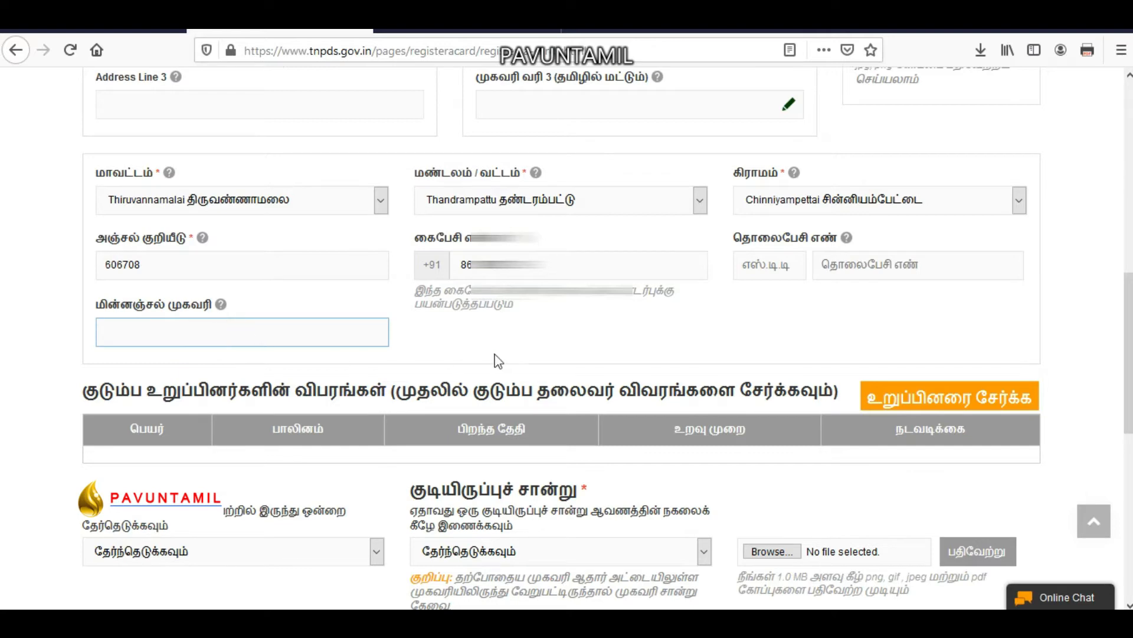
{"action": "left_click", "coordinate": [527, 335]}
Open the add-member form and pick the head's date of birth.
{"action": "scroll", "coordinate": [683, 339], "scroll_direction": "down", "scroll_amount": 1}
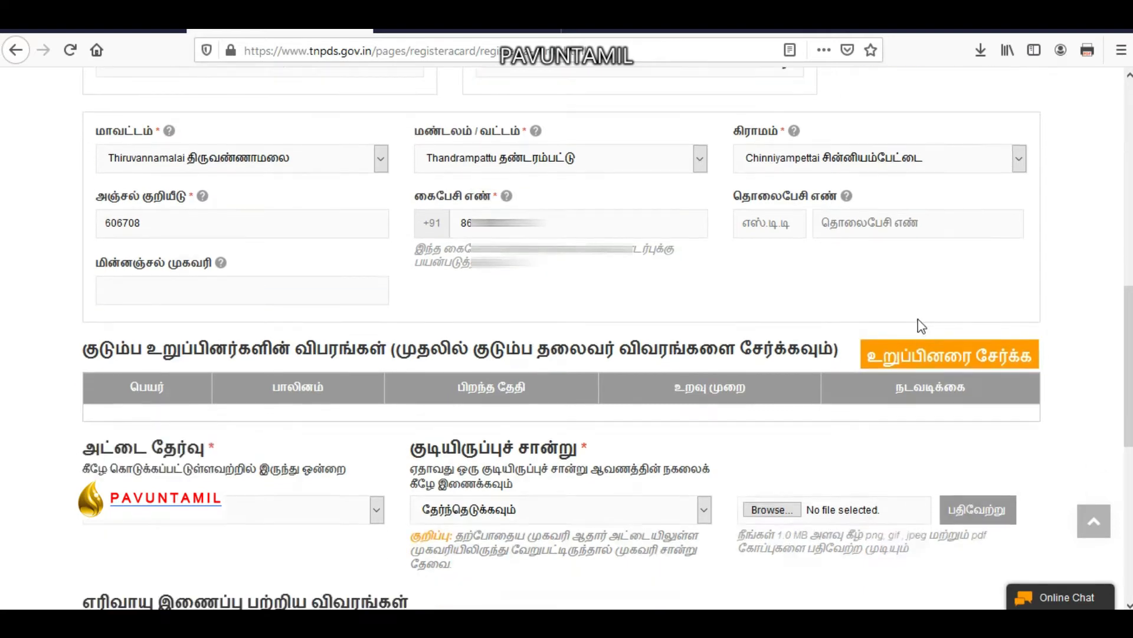
{"action": "left_click", "coordinate": [957, 358]}
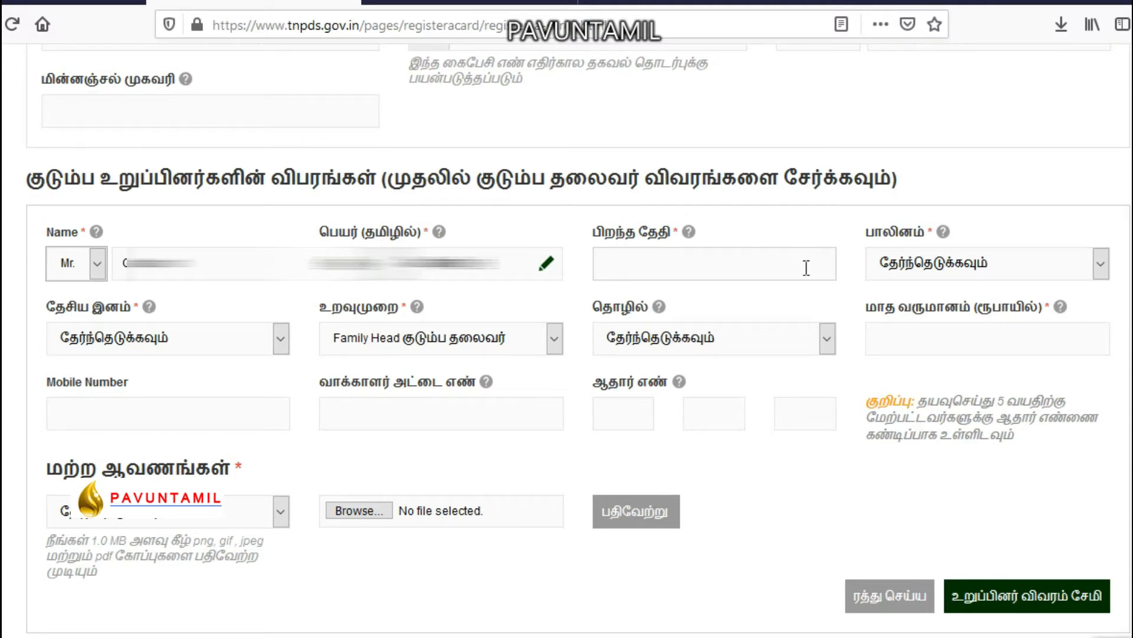
{"action": "left_click", "coordinate": [645, 260]}
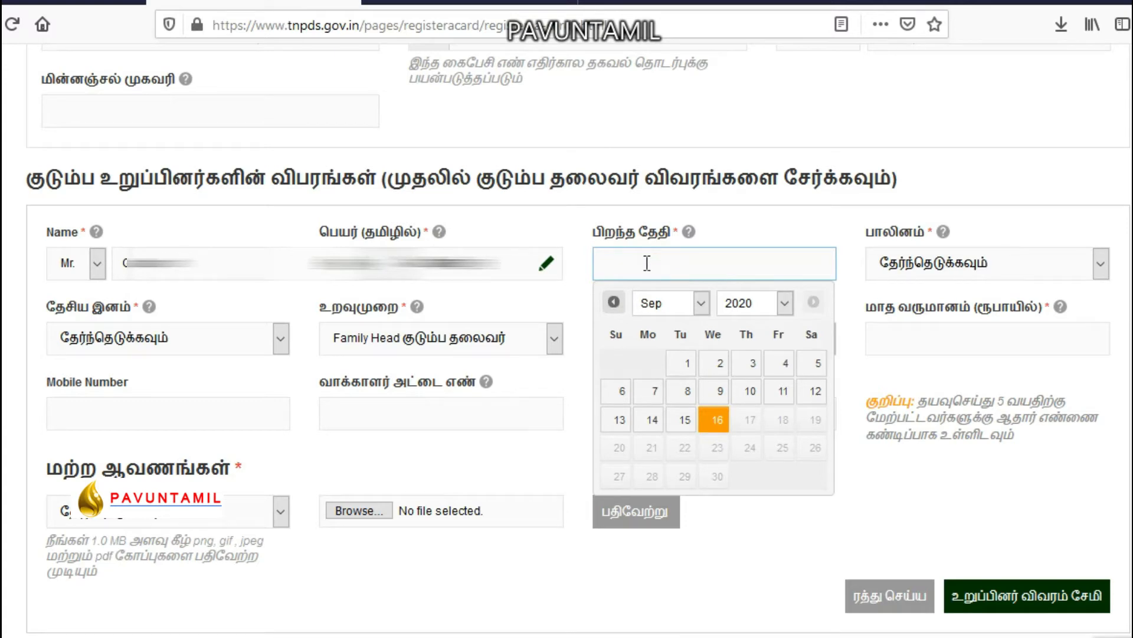
{"action": "left_click", "coordinate": [809, 261]}
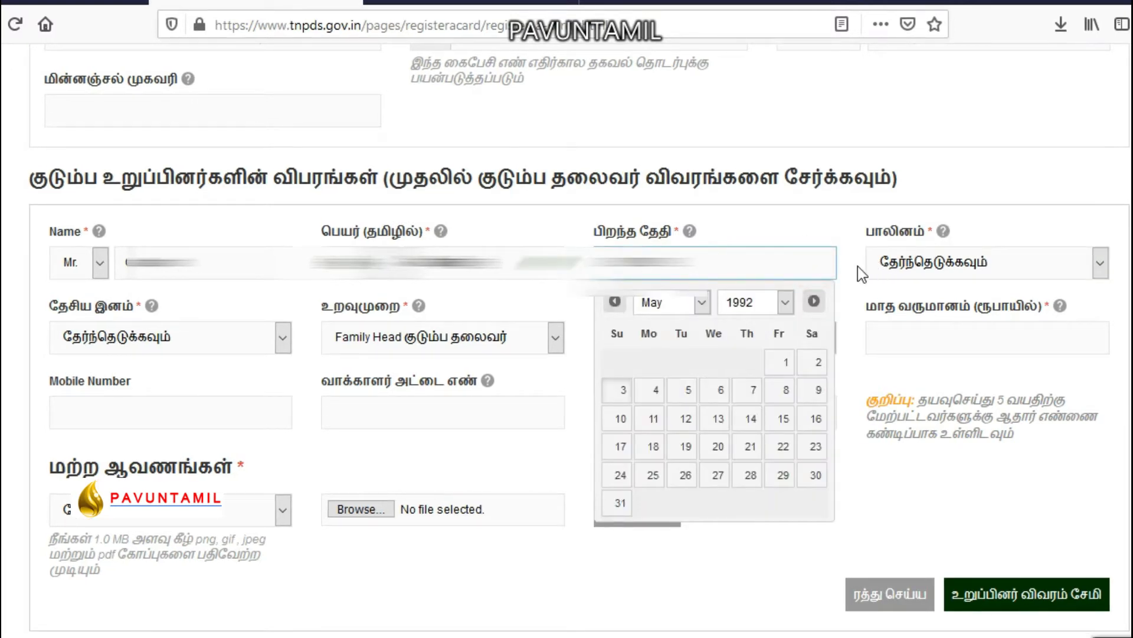
Set gender to ஆண் and nationality to இந்தியன்.
{"action": "left_click", "coordinate": [955, 261]}
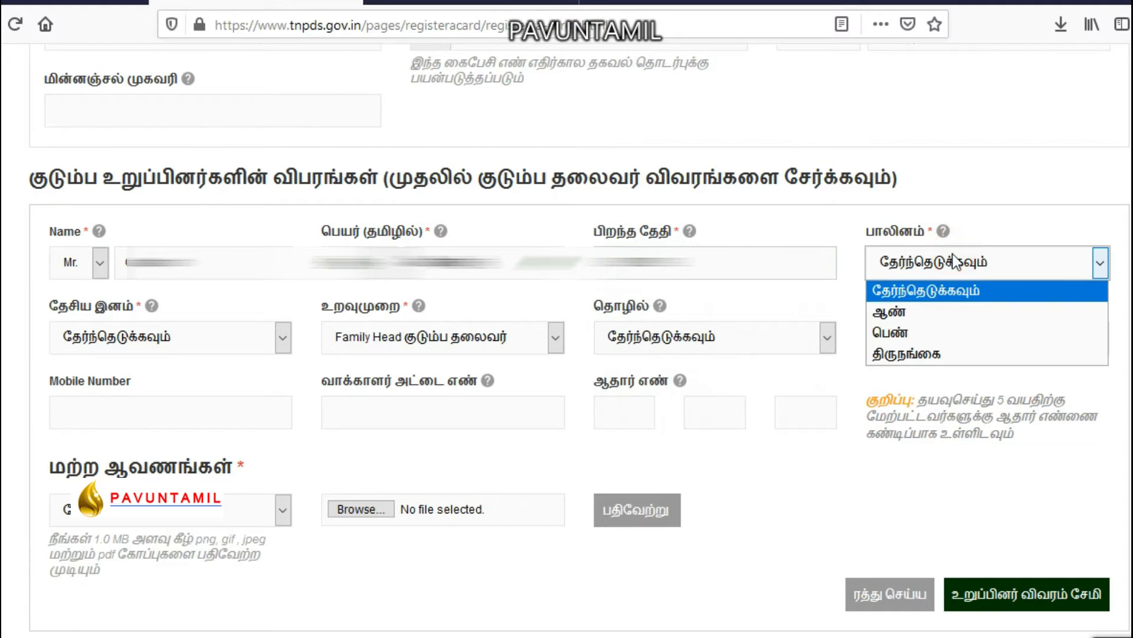
{"action": "left_click", "coordinate": [924, 316]}
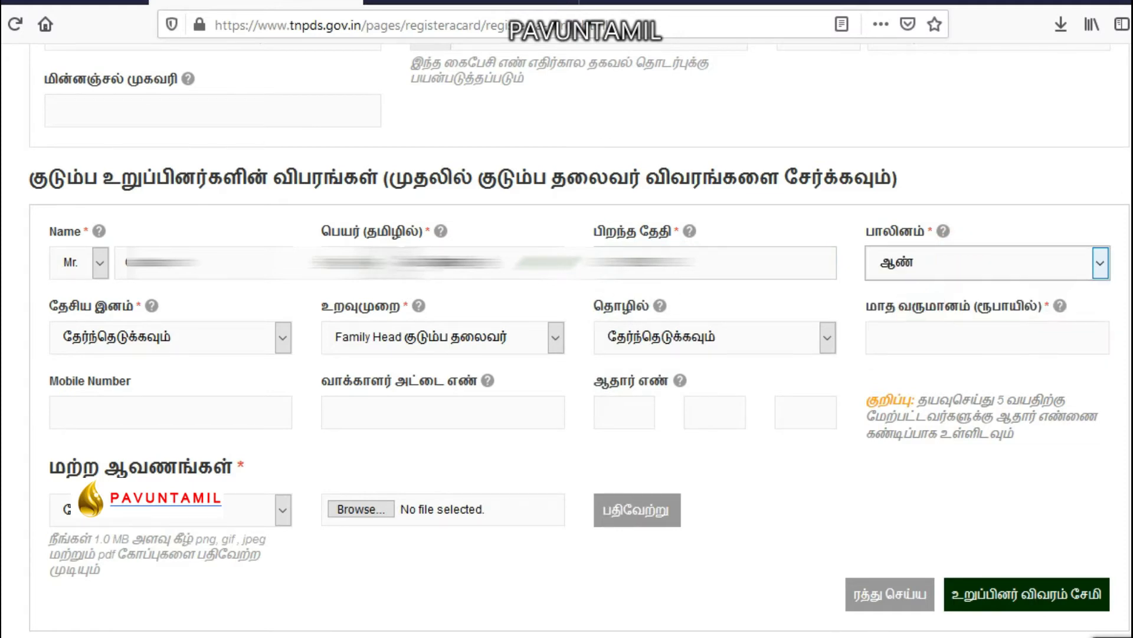
{"action": "left_click", "coordinate": [195, 337]}
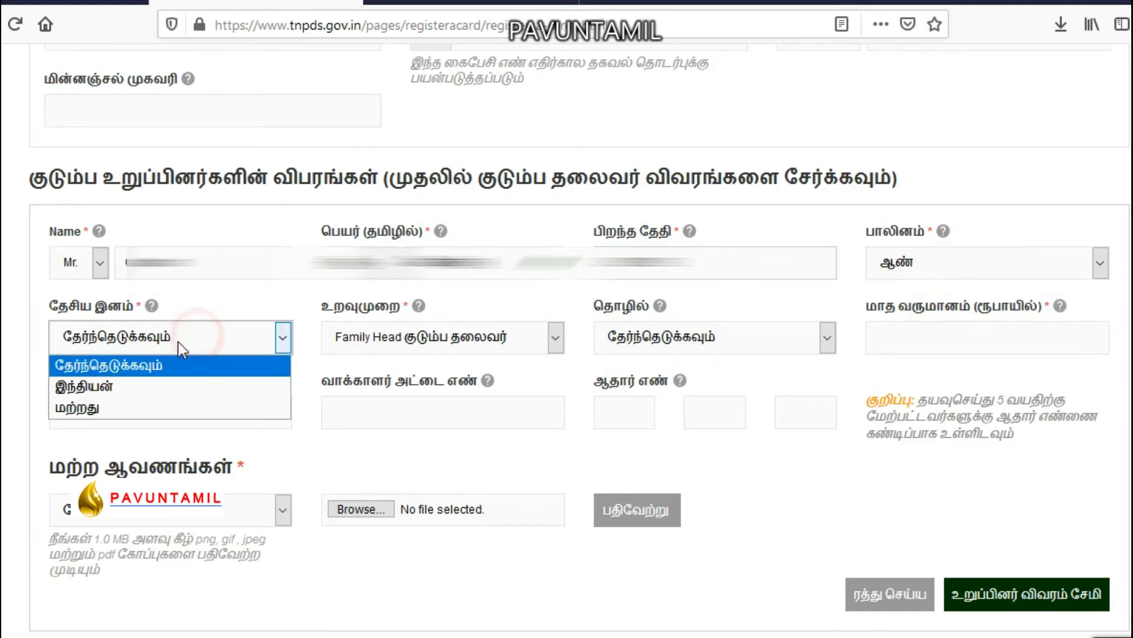
{"action": "left_click", "coordinate": [110, 387]}
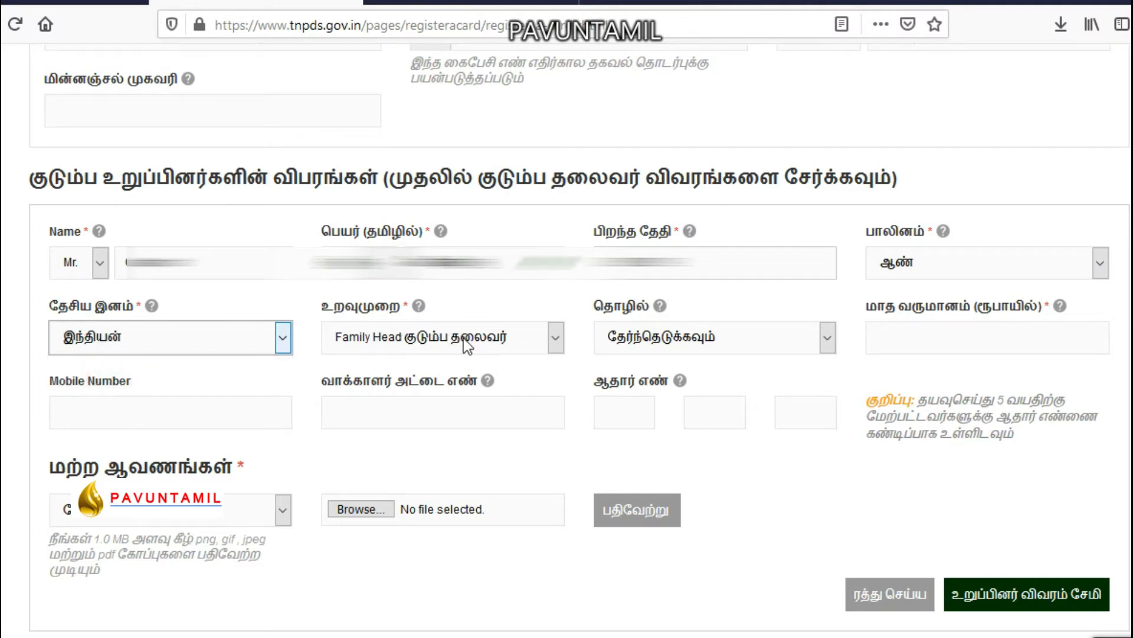
Set occupation Others and monthly income 6000, leaving voter ID and Aadhaar empty.
{"action": "left_click", "coordinate": [703, 341]}
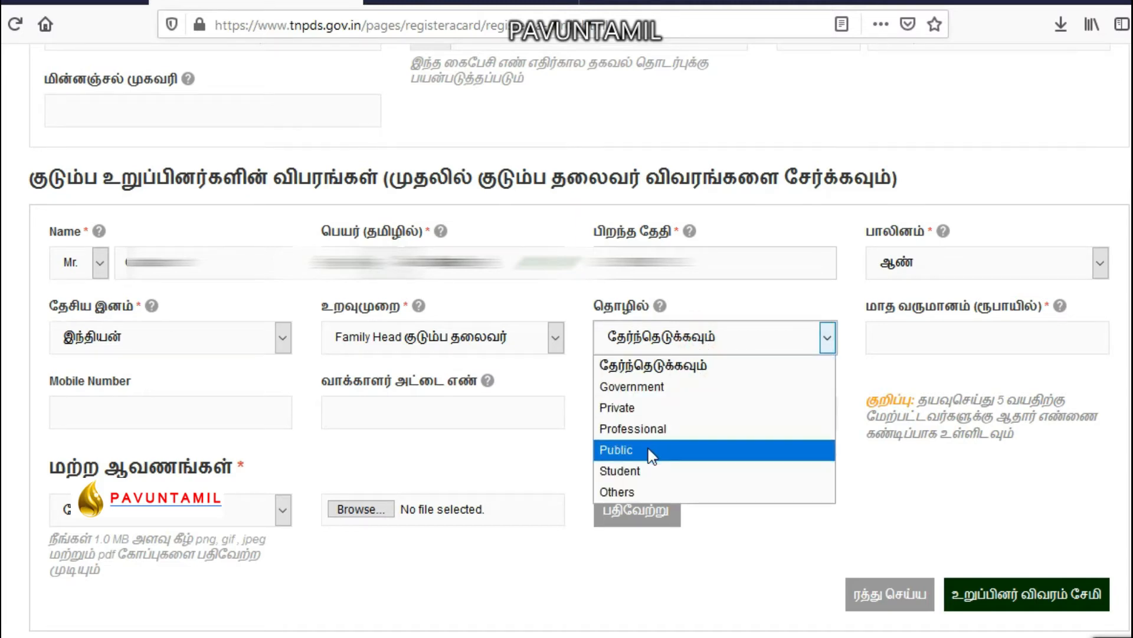
{"action": "left_click", "coordinate": [636, 490]}
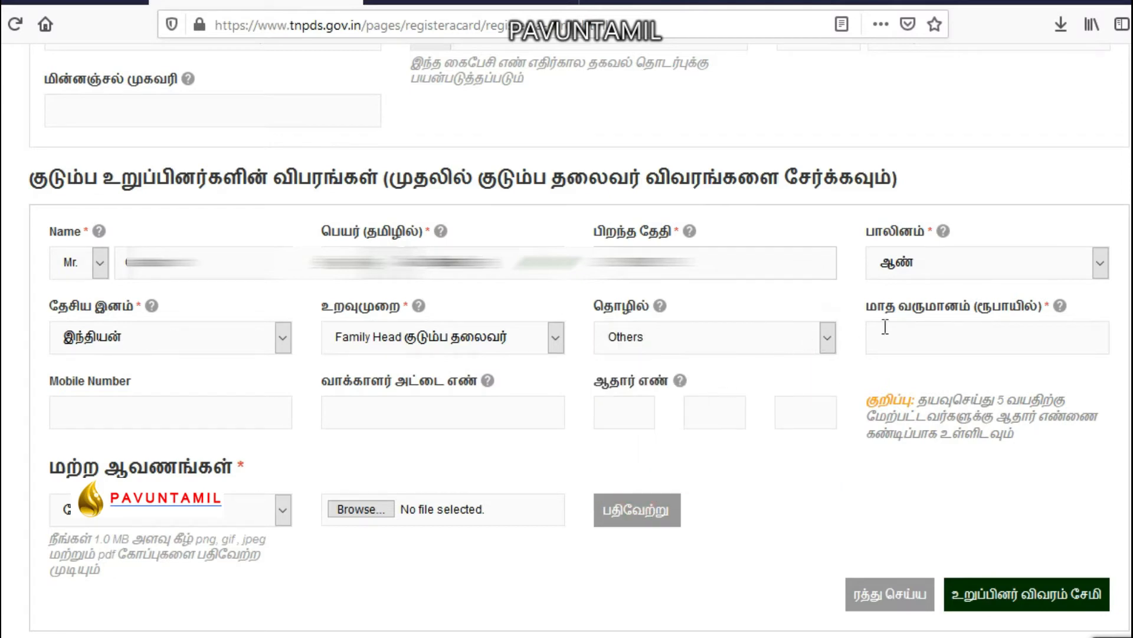
{"action": "left_click", "coordinate": [944, 338]}
{"action": "type", "text": "6000"}
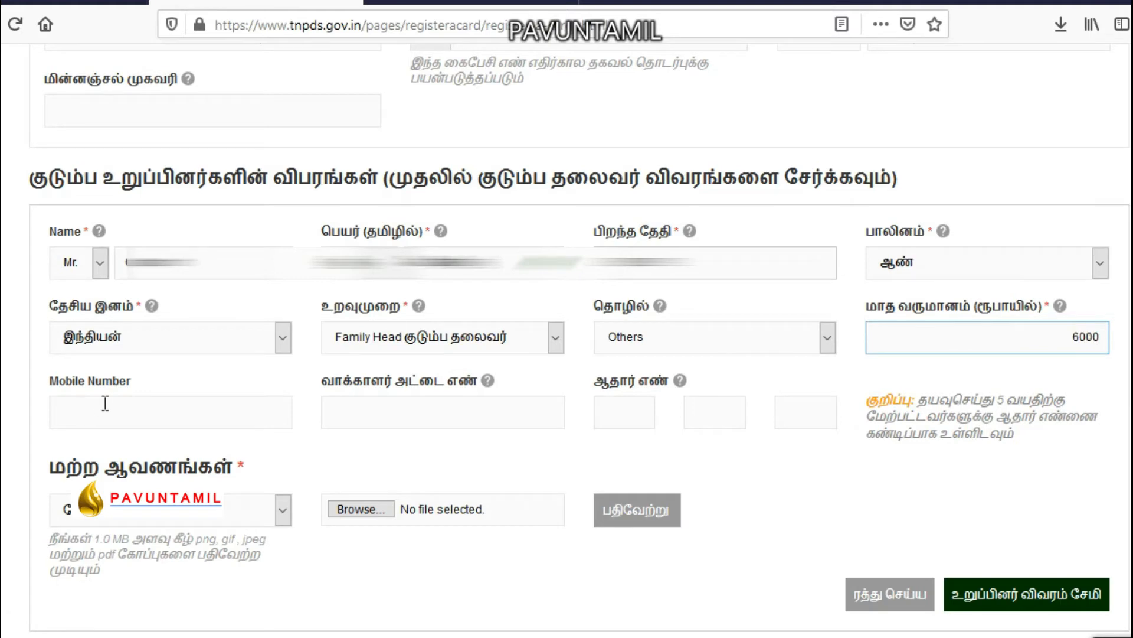
{"action": "left_click", "coordinate": [99, 403]}
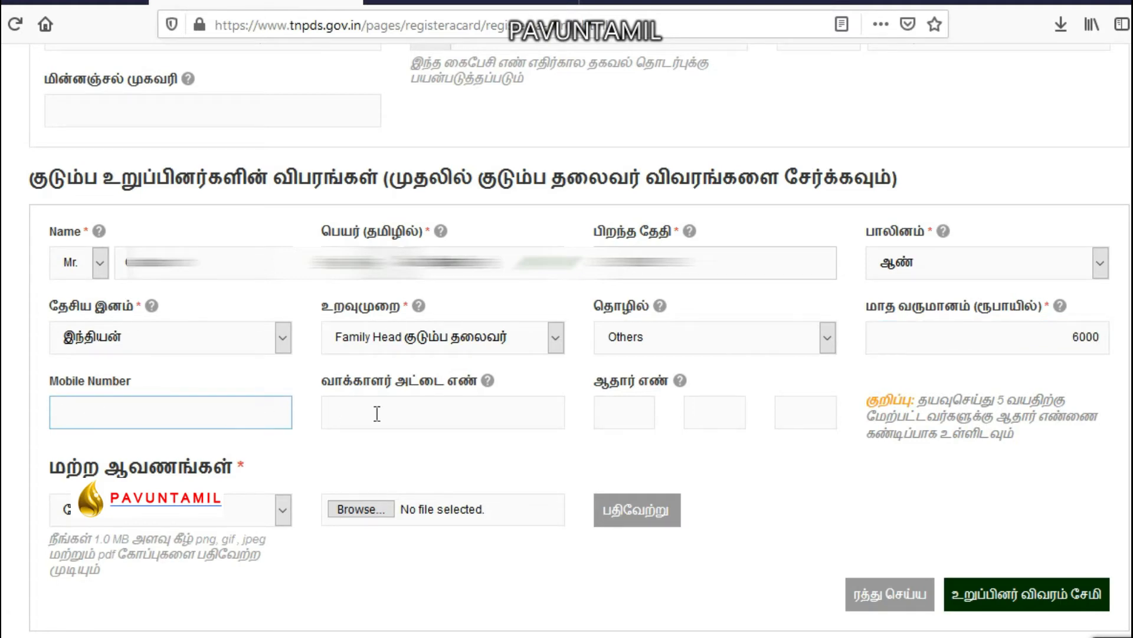
{"action": "left_click", "coordinate": [481, 406]}
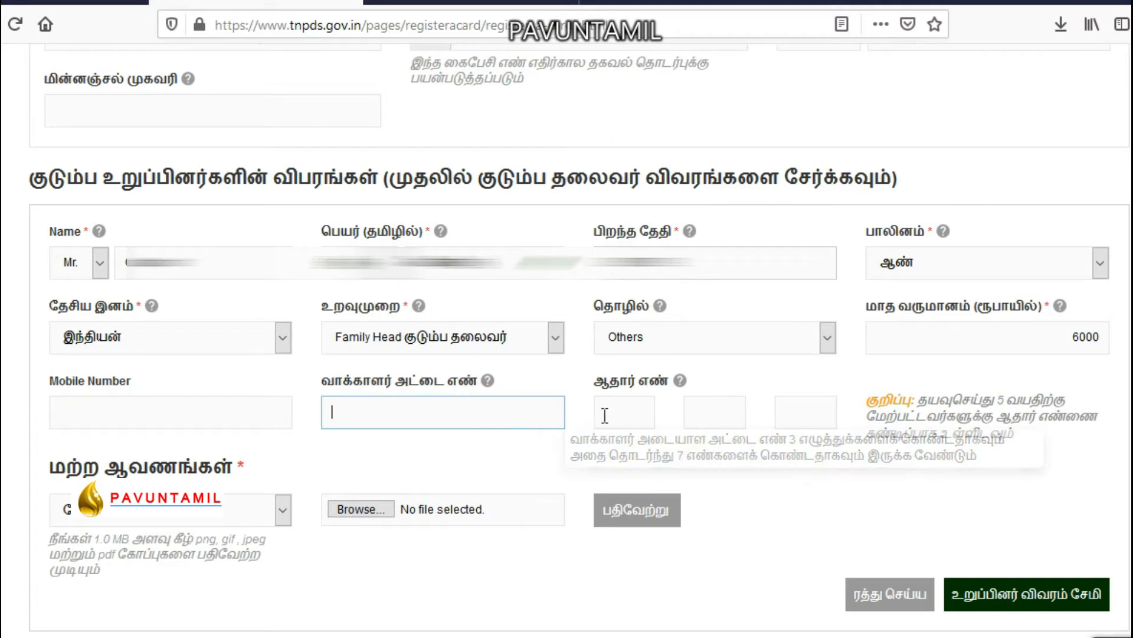
{"action": "left_click", "coordinate": [655, 416]}
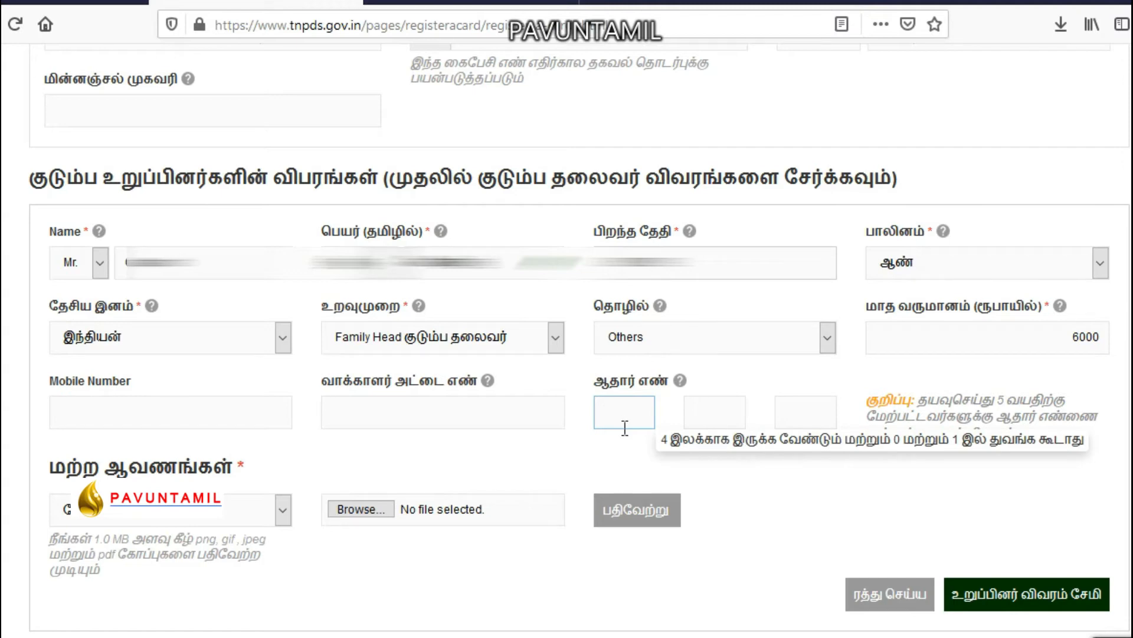
Choose ஆதார் அட்டை as the supporting document type and open Browse… in Downloads.
{"action": "scroll", "coordinate": [721, 372], "scroll_direction": "down", "scroll_amount": 2}
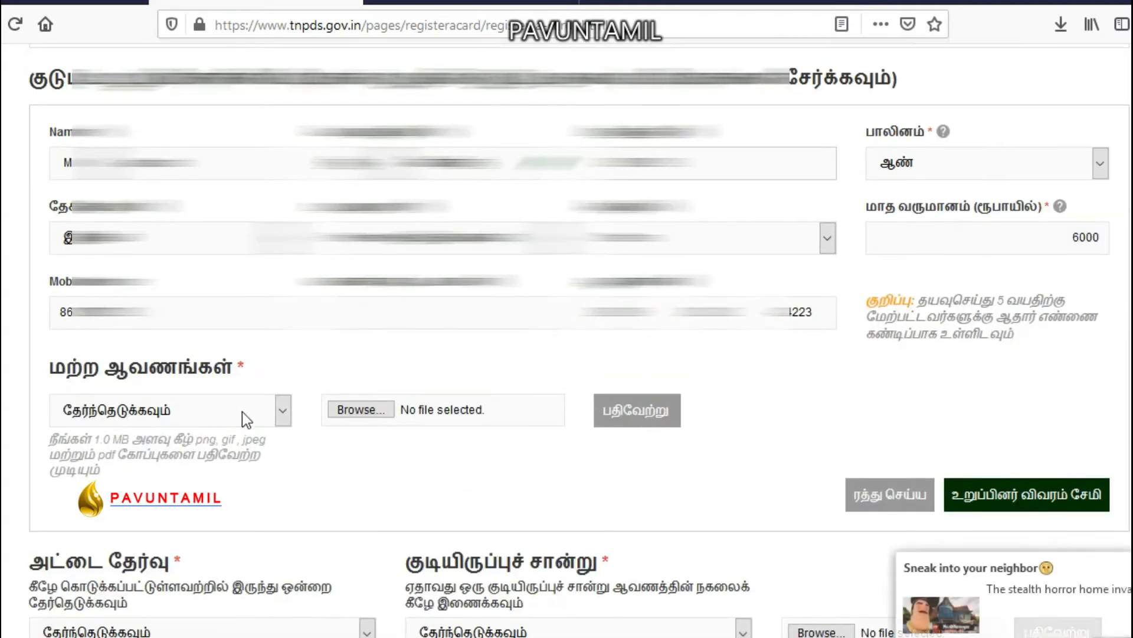
{"action": "scroll", "coordinate": [245, 417], "scroll_direction": "down", "scroll_amount": 2}
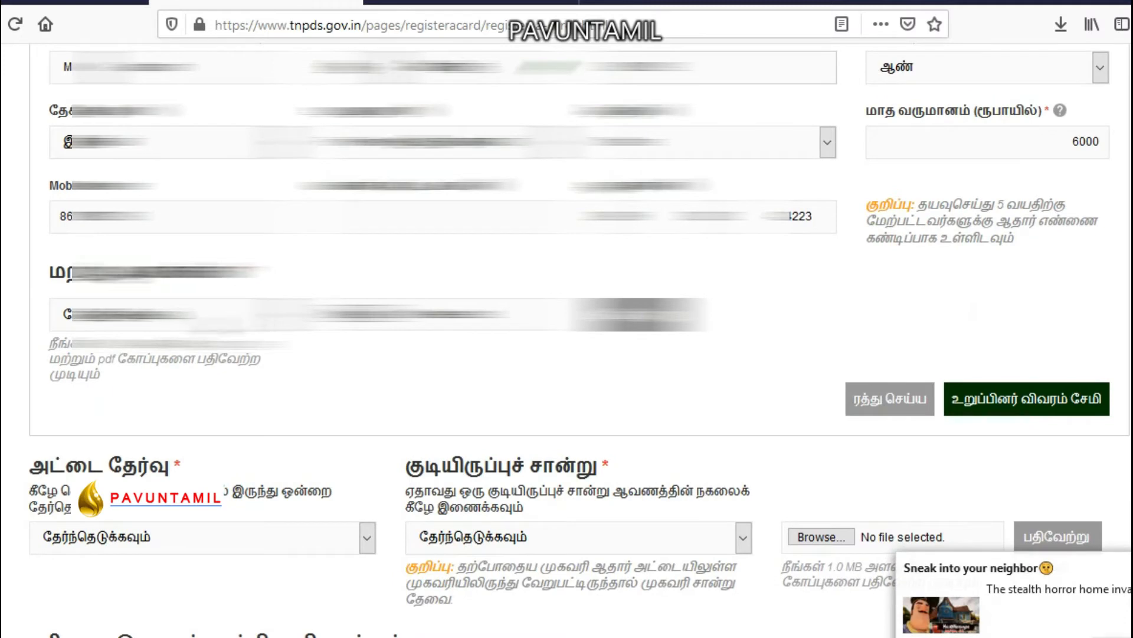
{"action": "left_click", "coordinate": [223, 322]}
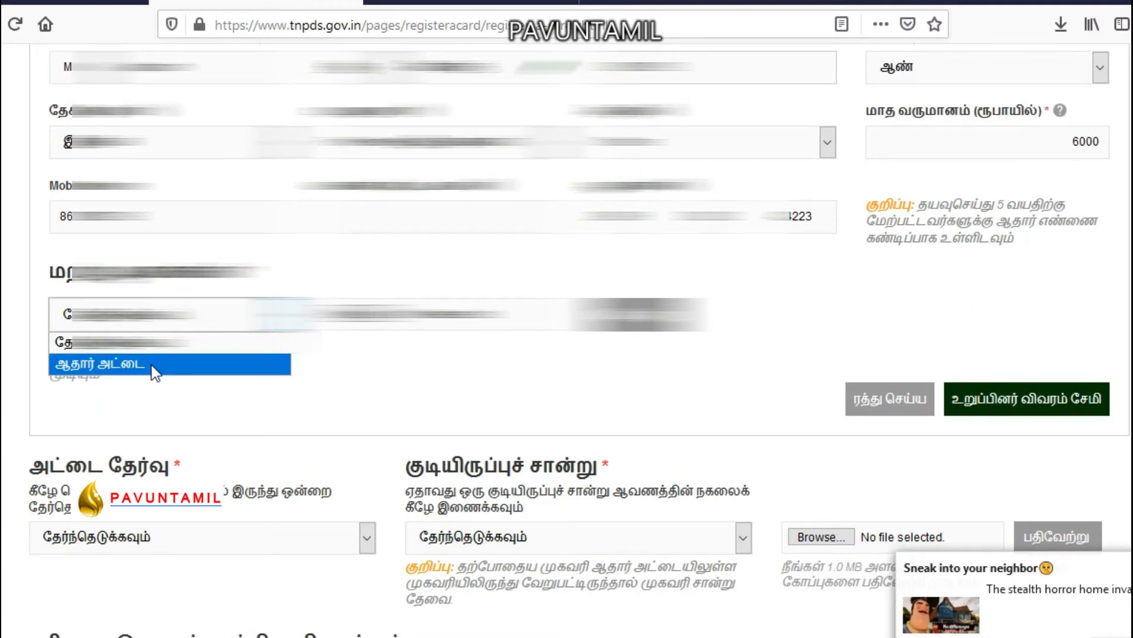
{"action": "left_click", "coordinate": [151, 364]}
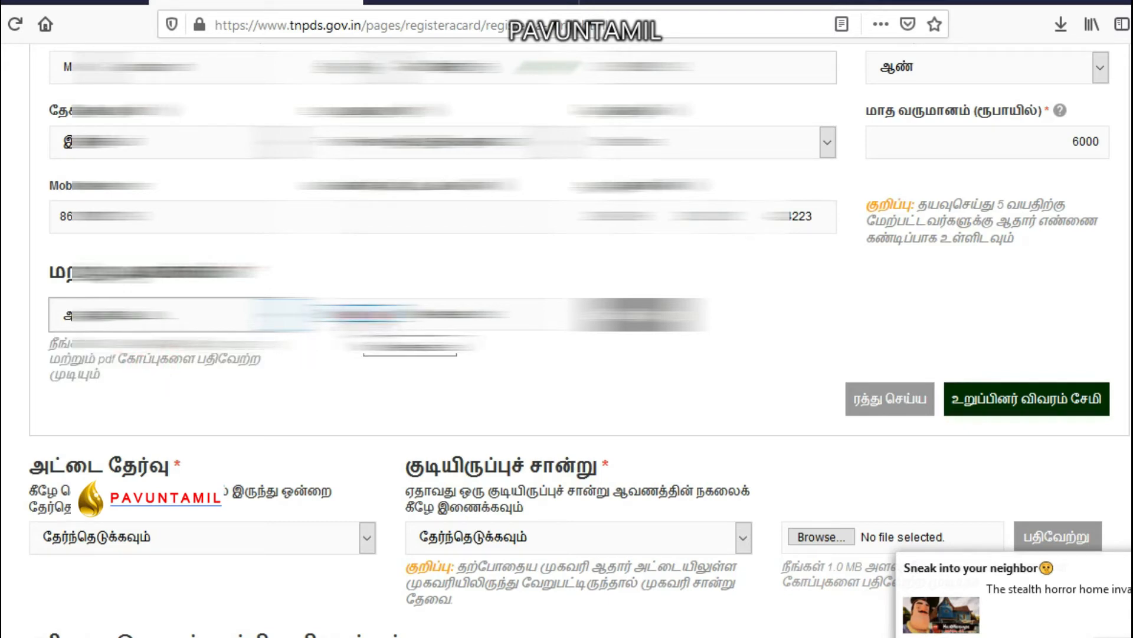
{"action": "left_click", "coordinate": [365, 318]}
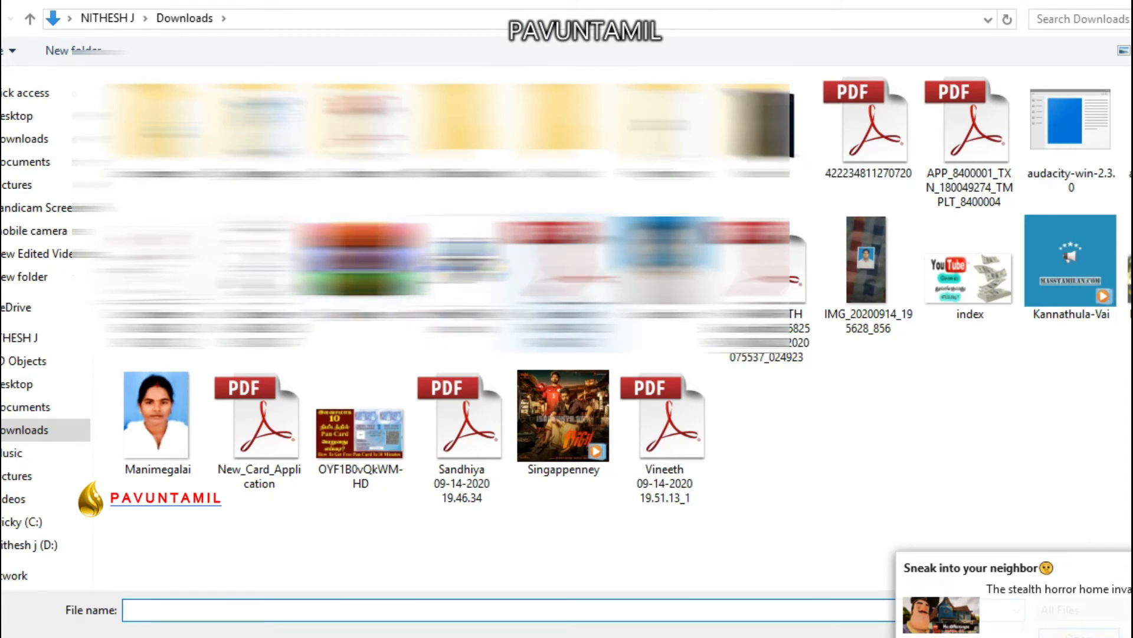
Attach the Aadhaar PDF from Downloads and save the head's member details.
{"action": "double_click", "coordinate": [564, 280]}
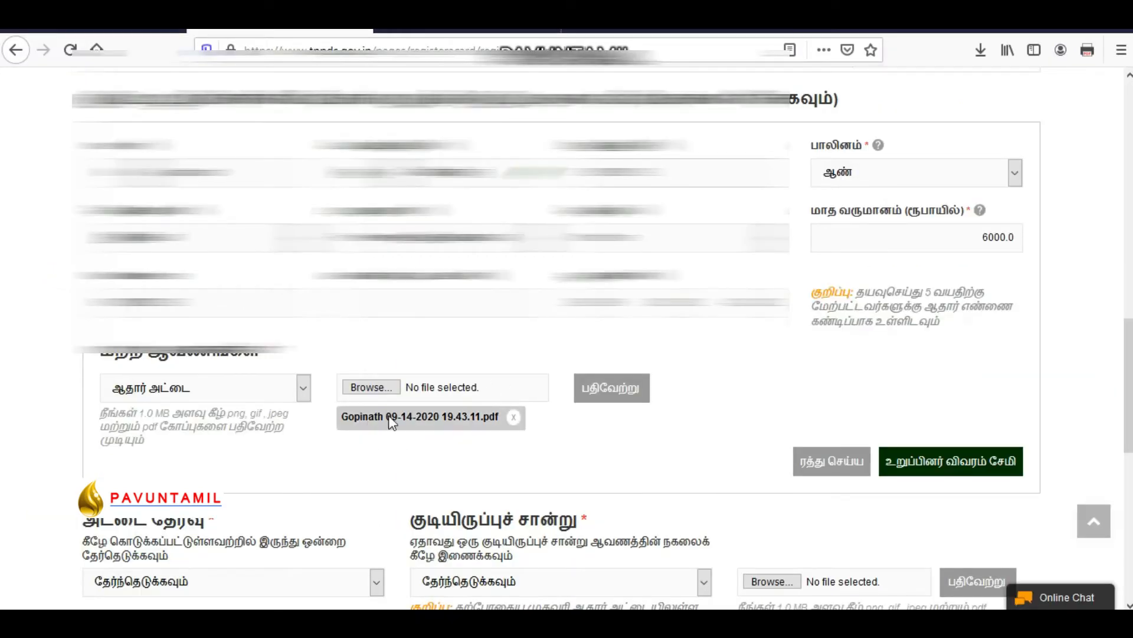
{"action": "left_click", "coordinate": [951, 464]}
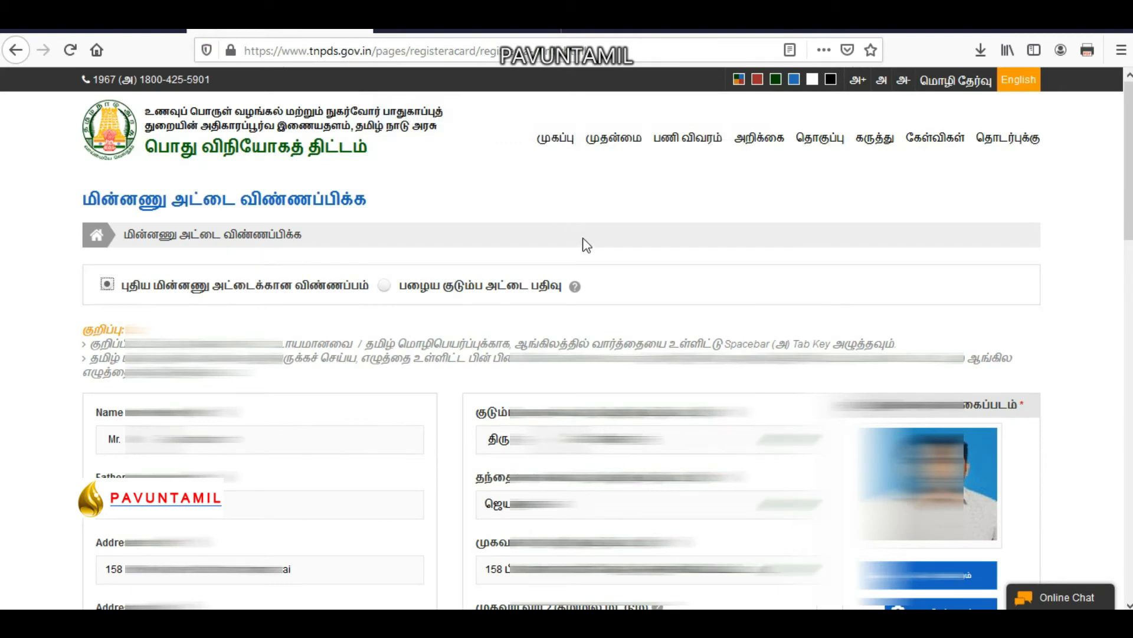
{"action": "scroll", "coordinate": [581, 266], "scroll_direction": "down", "scroll_amount": 10}
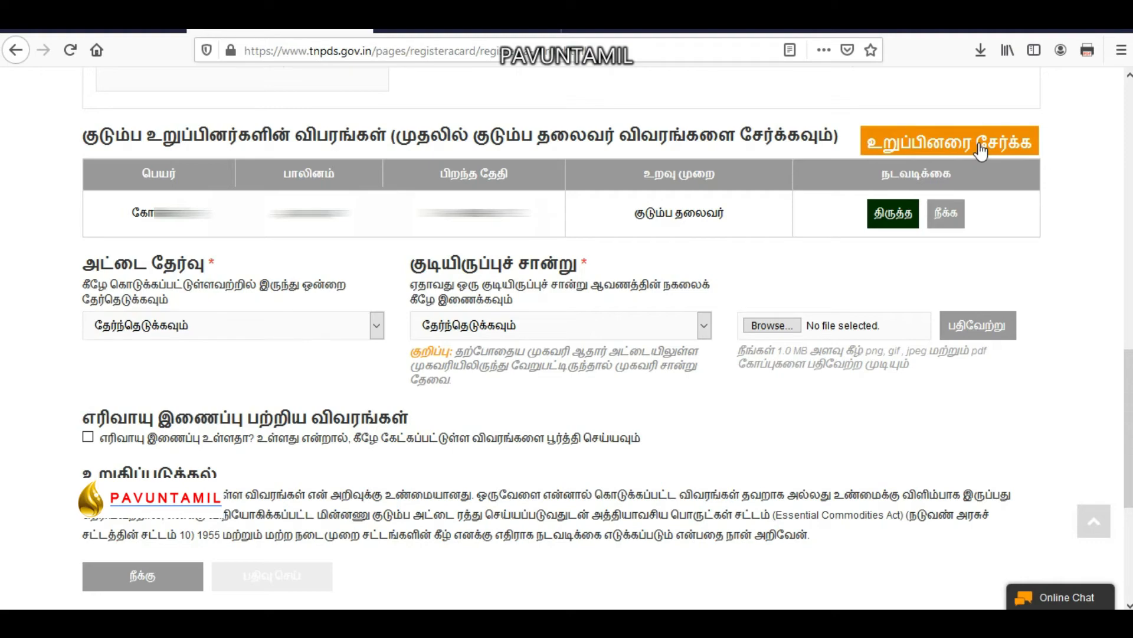
Start a new family member entry with title Mrs. and enter her name in Tamil.
{"action": "left_click", "coordinate": [981, 151]}
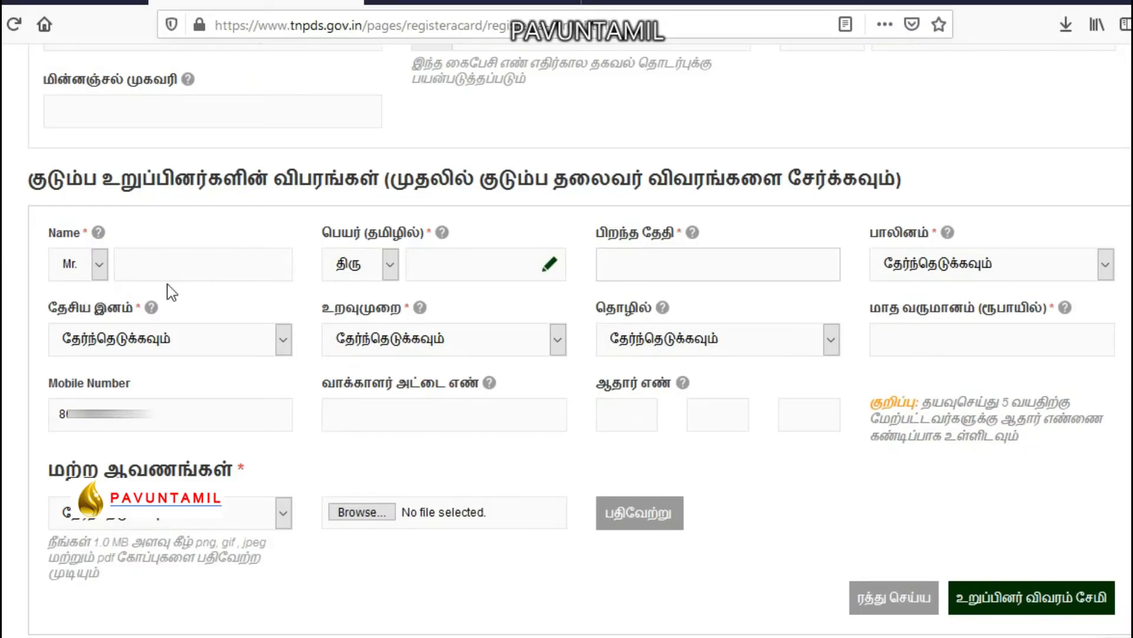
{"action": "left_click", "coordinate": [101, 266]}
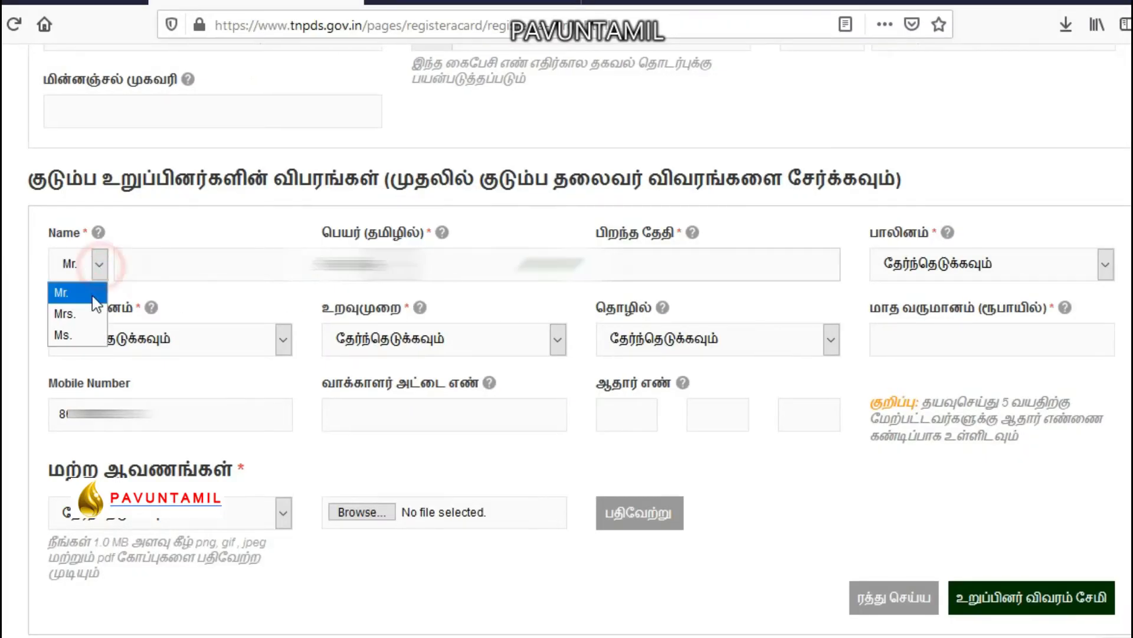
{"action": "left_click", "coordinate": [63, 310]}
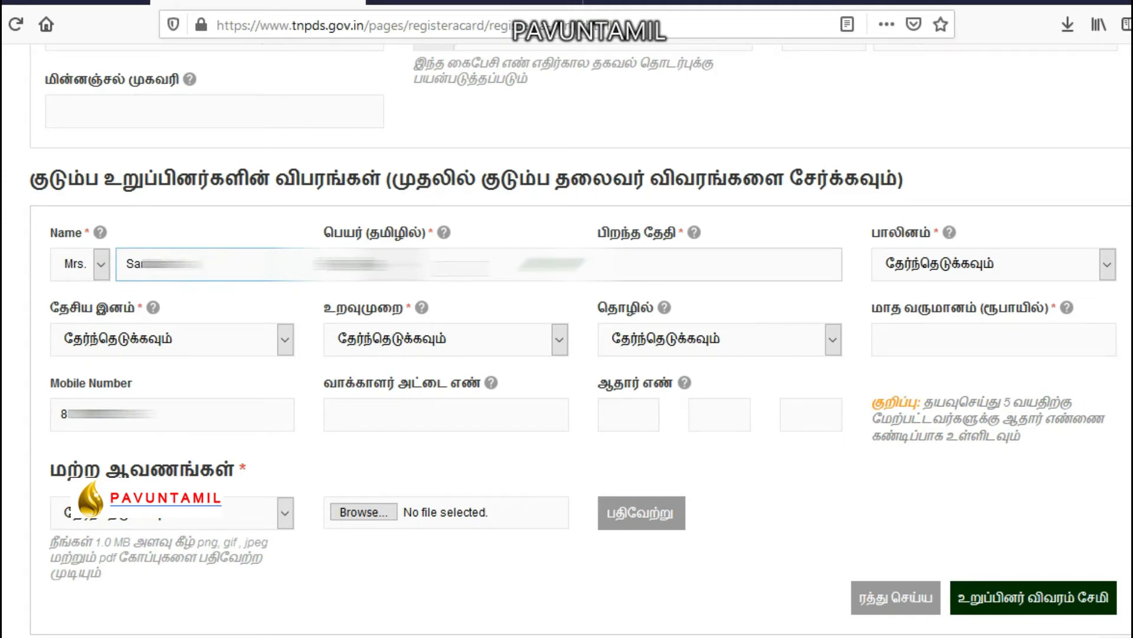
{"action": "left_click", "coordinate": [513, 266]}
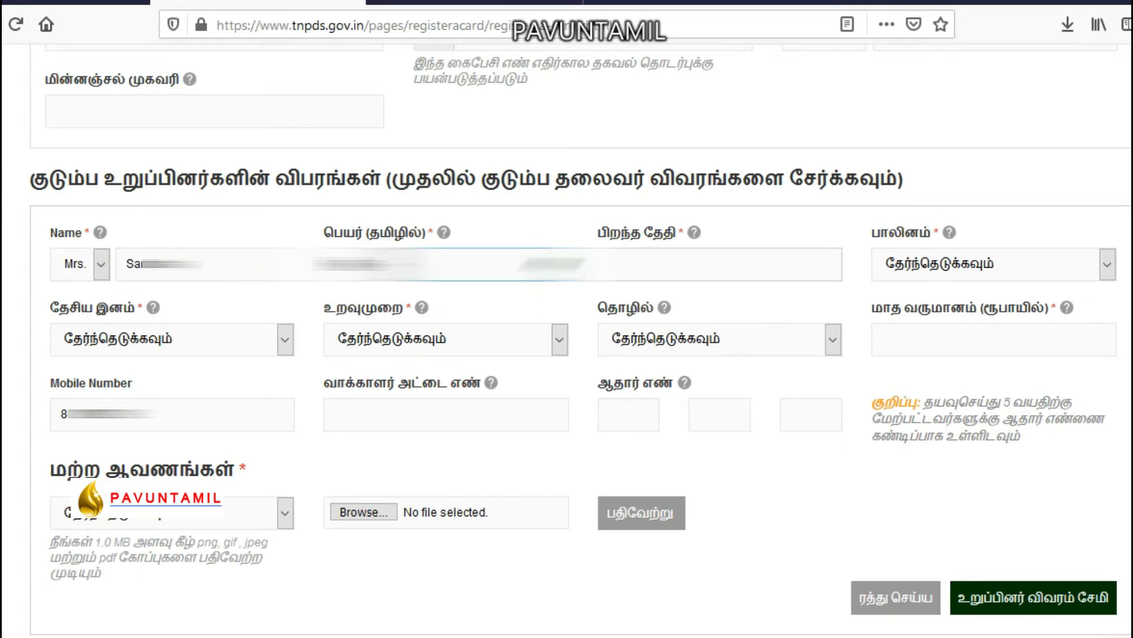
{"action": "left_click", "coordinate": [555, 265]}
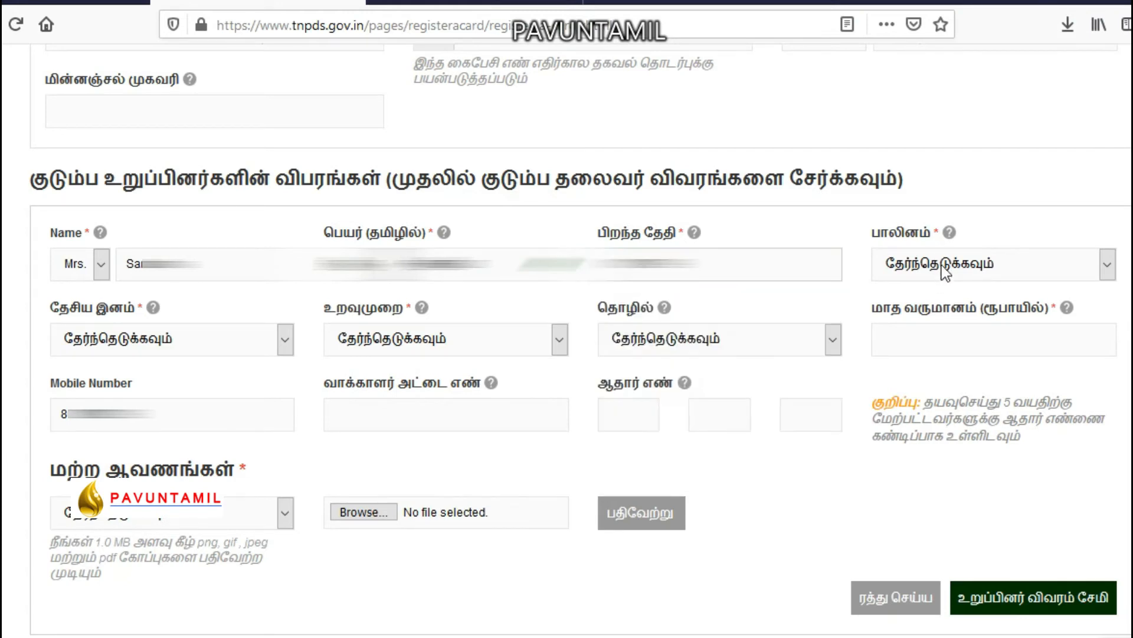
Set her gender to பெண், nationality இந்தியன், and relationship Wife (மனைவி).
{"action": "left_click", "coordinate": [940, 265]}
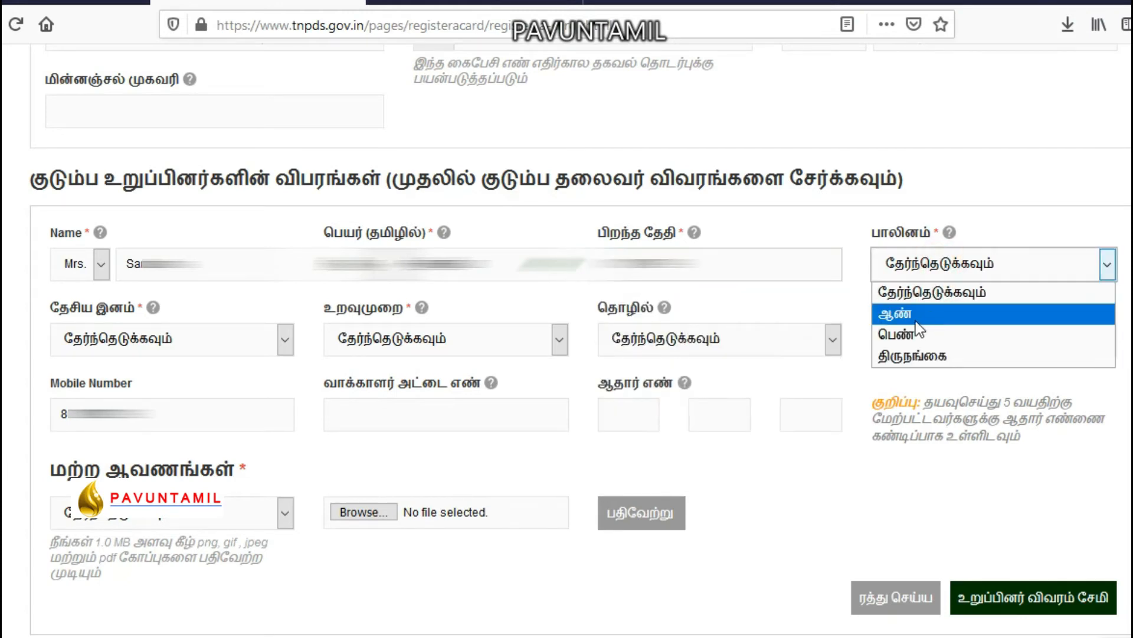
{"action": "left_click", "coordinate": [177, 346]}
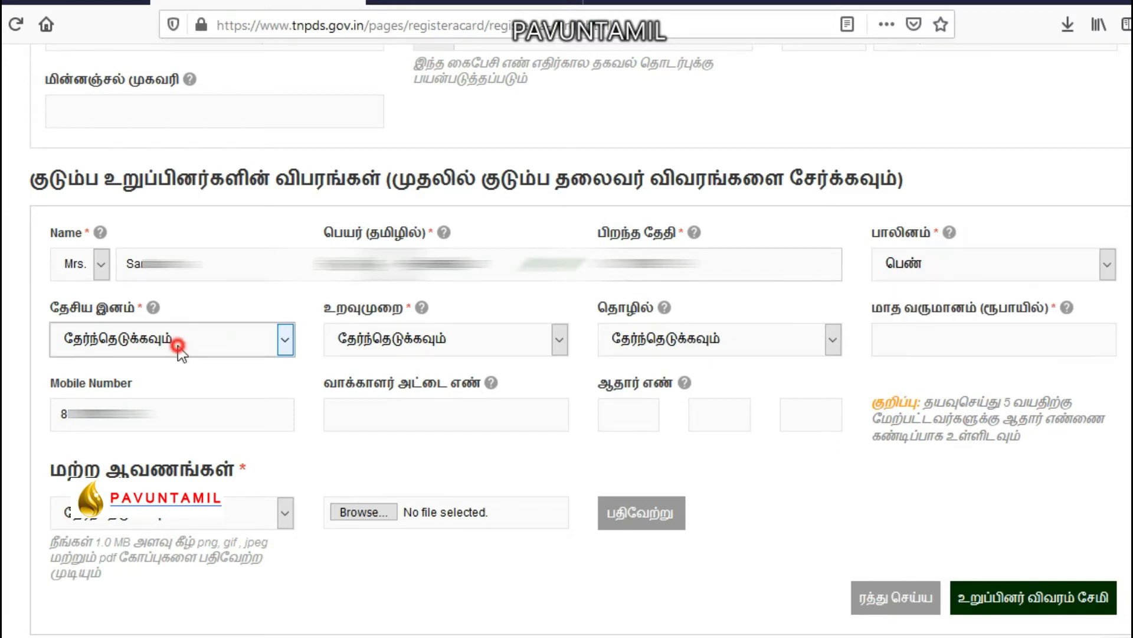
{"action": "left_click", "coordinate": [110, 387]}
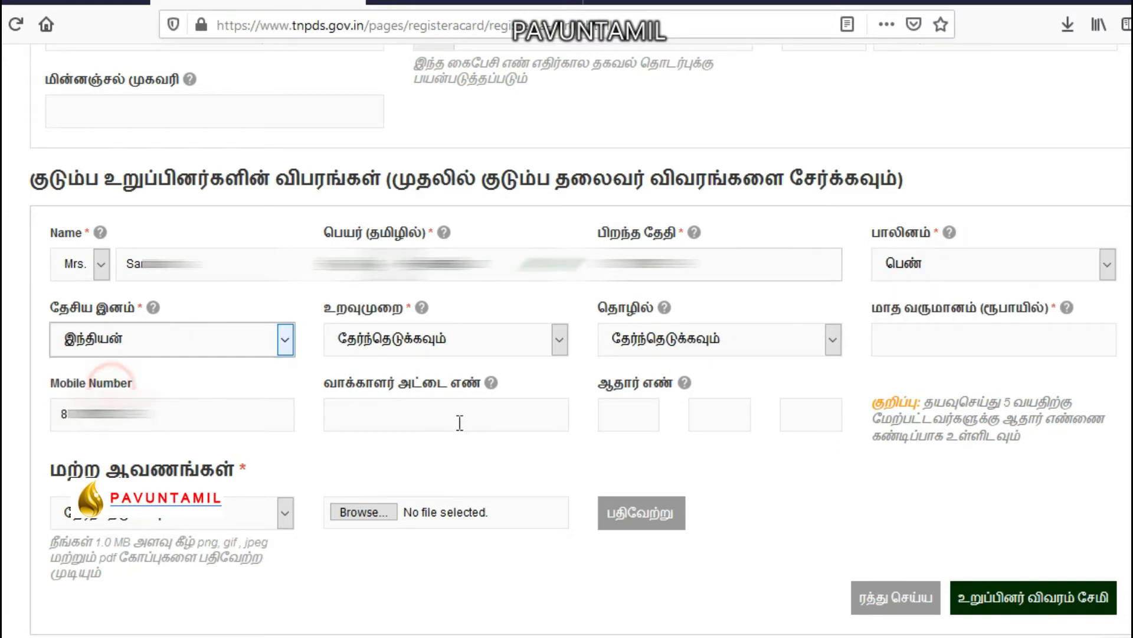
{"action": "left_click", "coordinate": [520, 348]}
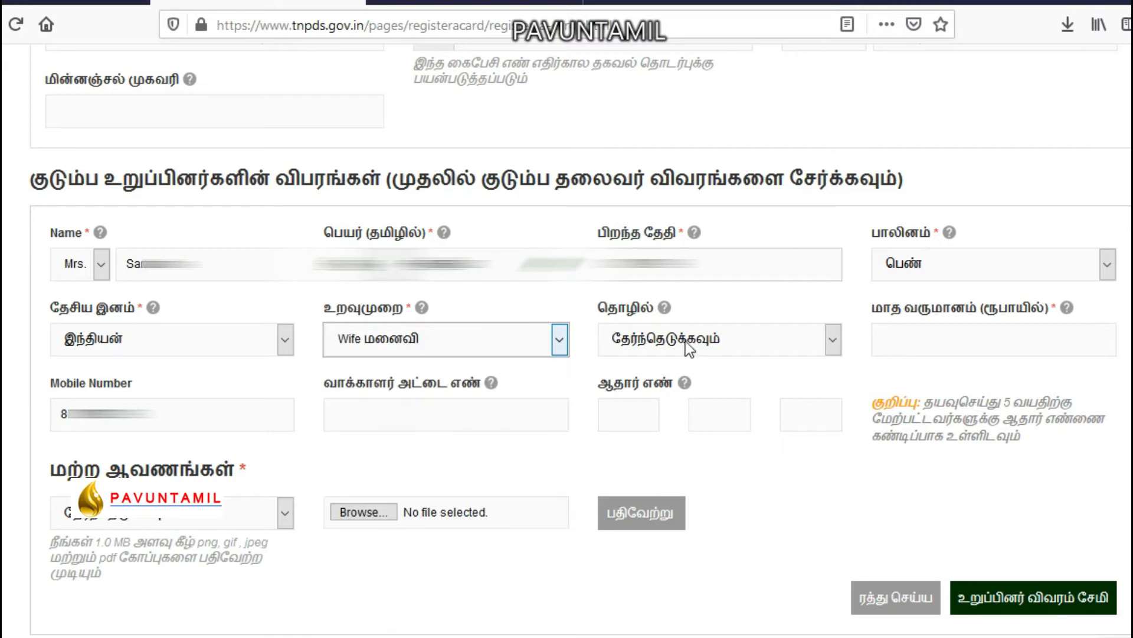
{"action": "left_click", "coordinate": [711, 339]}
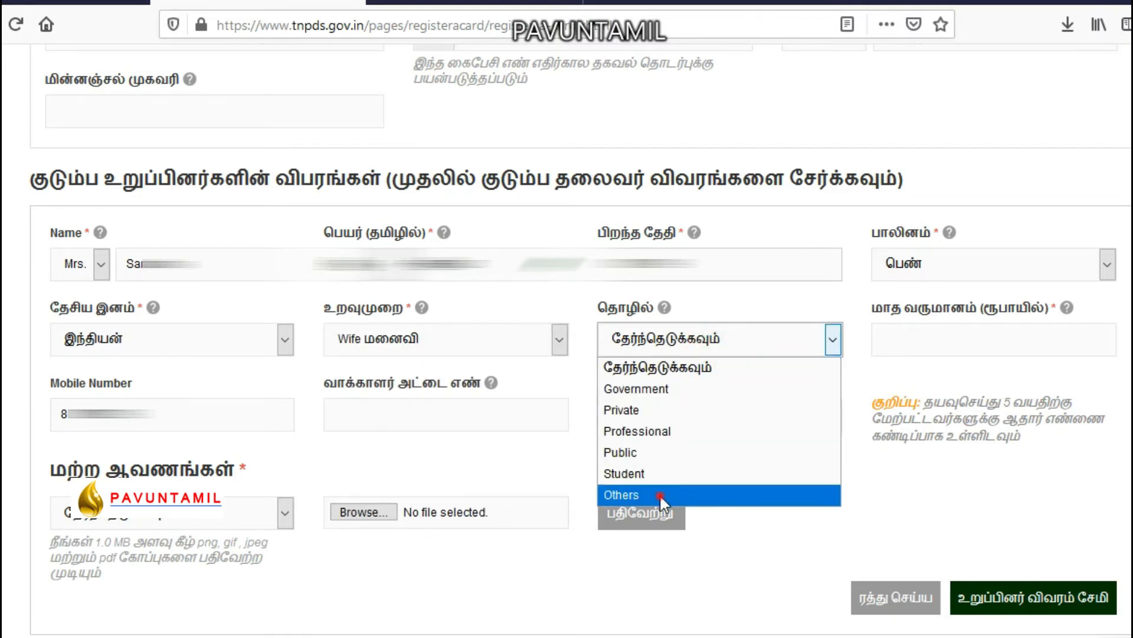
Set occupation to Others and monthly income to 0, and paste her Aadhaar number.
{"action": "left_click", "coordinate": [660, 493]}
{"action": "left_click", "coordinate": [942, 325]}
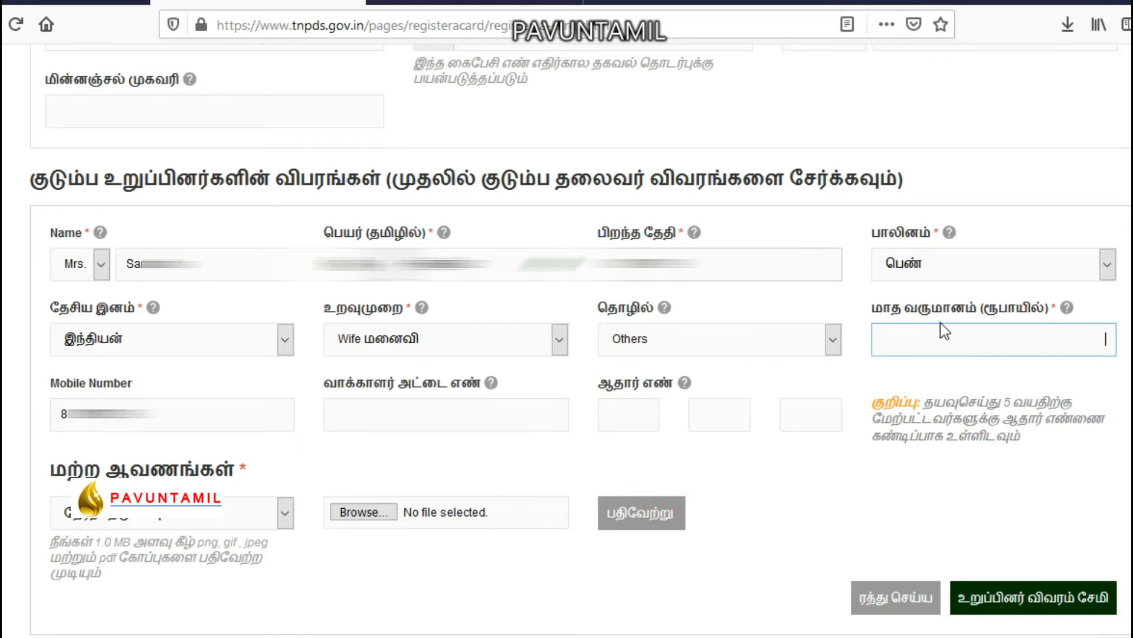
{"action": "left_click", "coordinate": [1051, 342]}
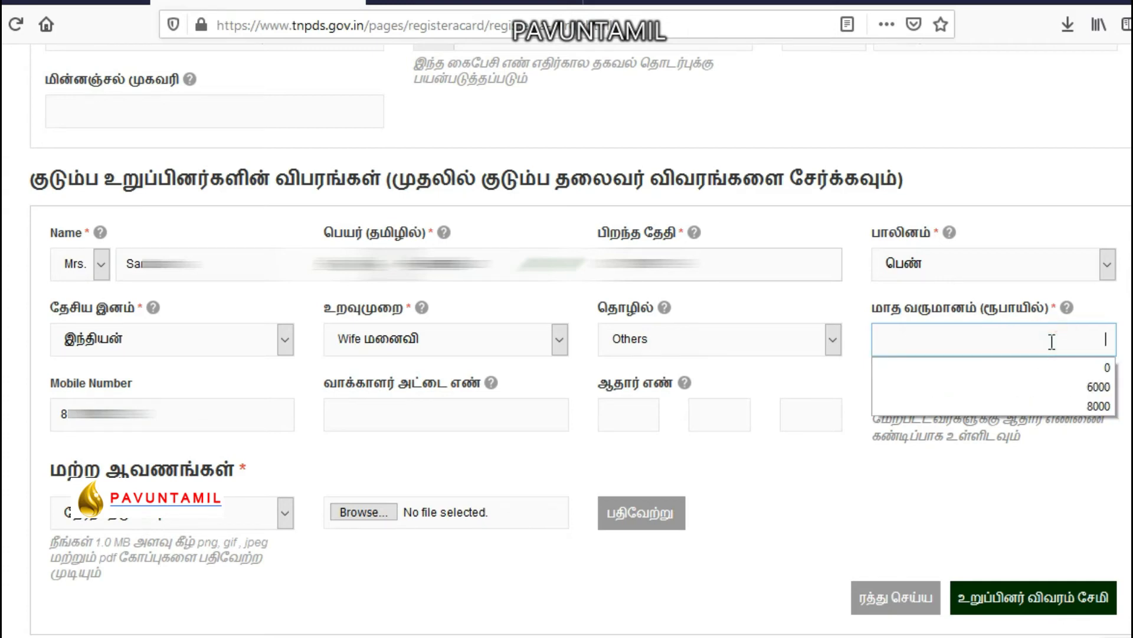
{"action": "left_click", "coordinate": [1107, 372]}
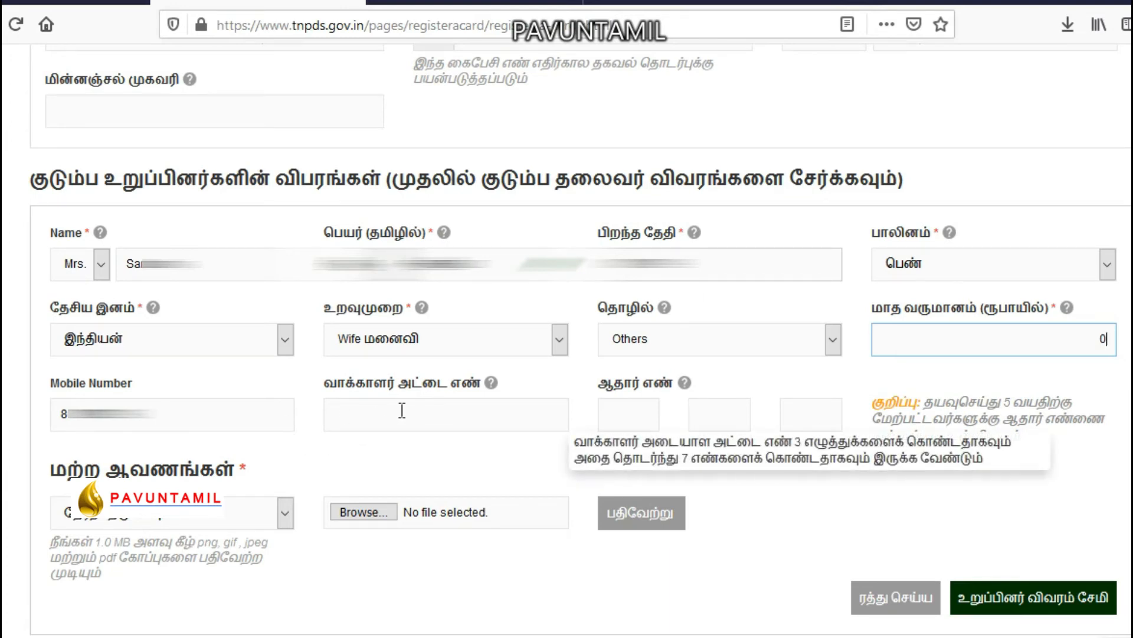
{"action": "left_click", "coordinate": [620, 417]}
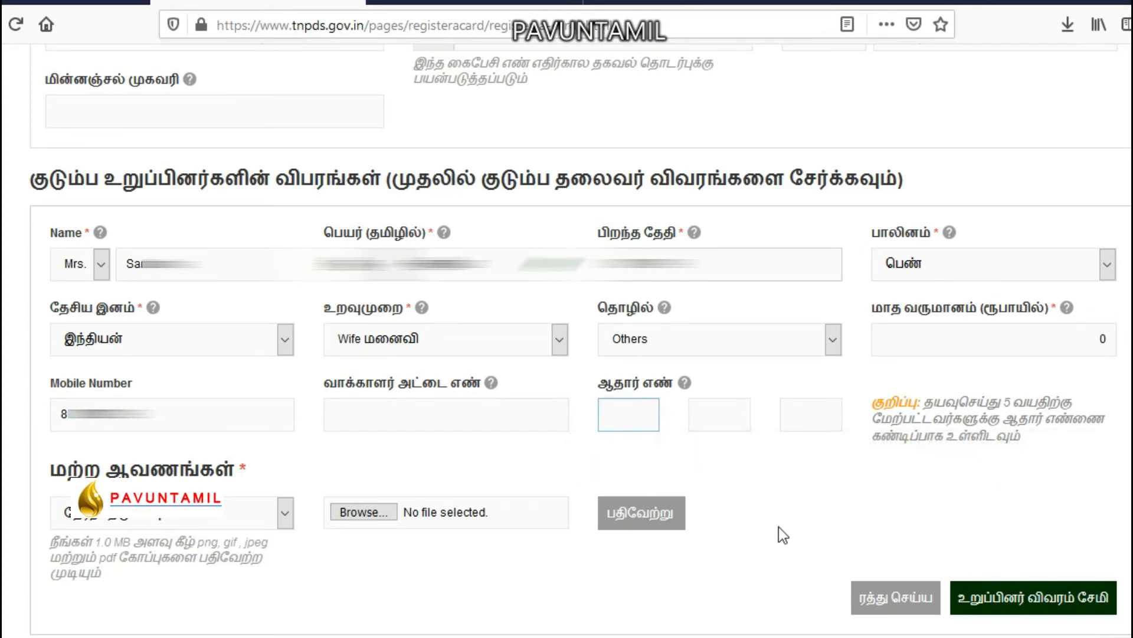
{"action": "key", "text": "ctrl+v"}
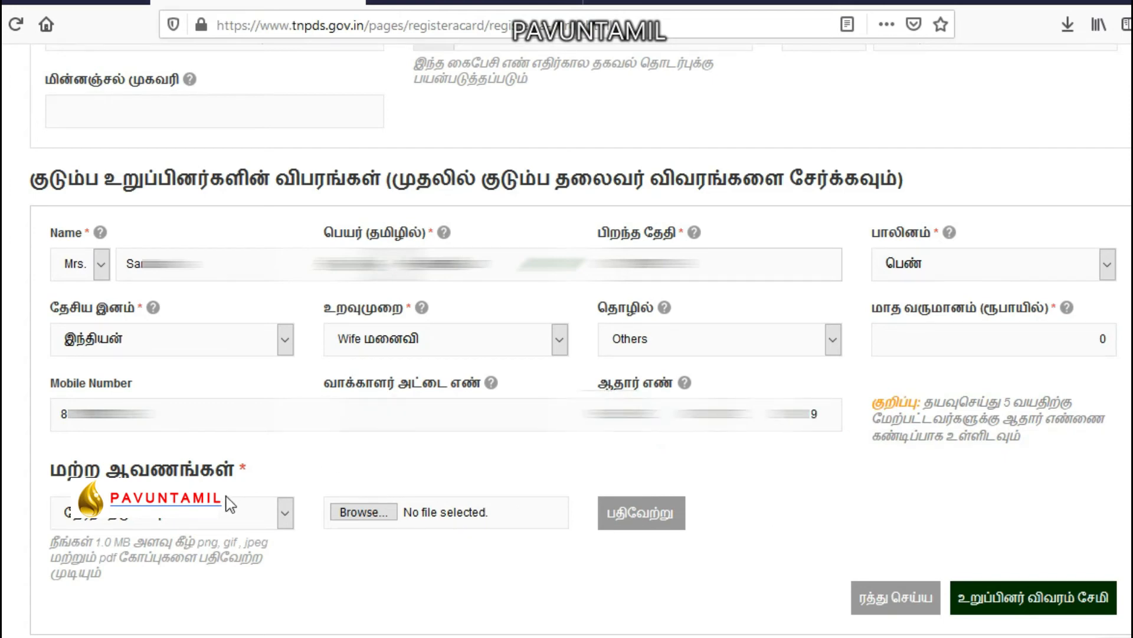
{"action": "left_click", "coordinate": [218, 519]}
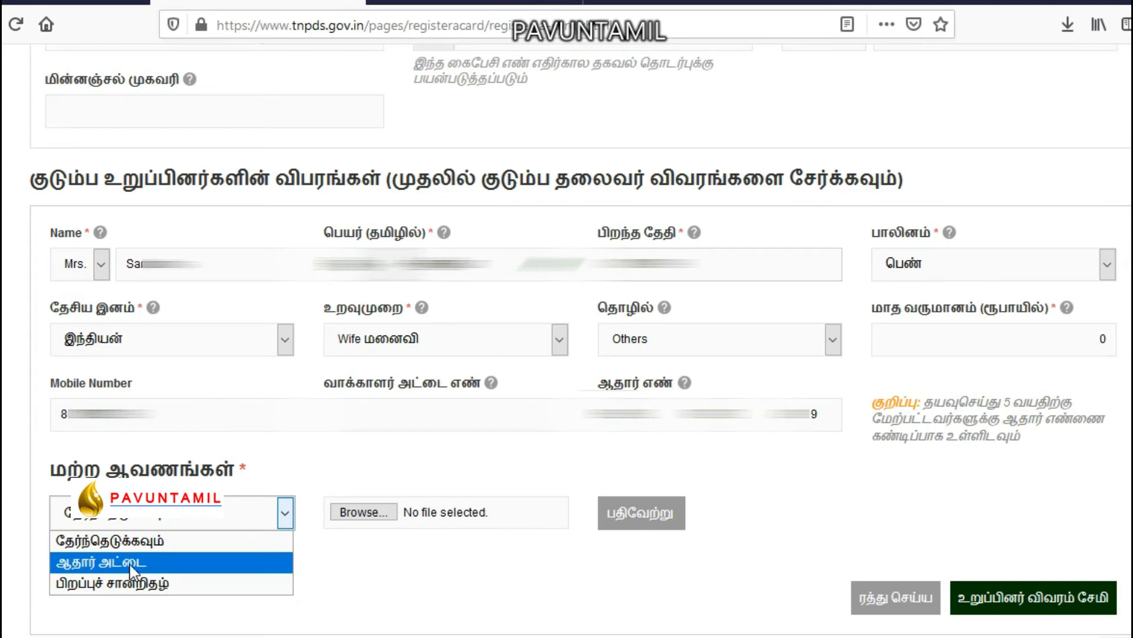
Attach the wife's Aadhaar card (ஆதார் அட்டை) PDF from Downloads and save her member entry.
{"action": "left_click", "coordinate": [131, 565]}
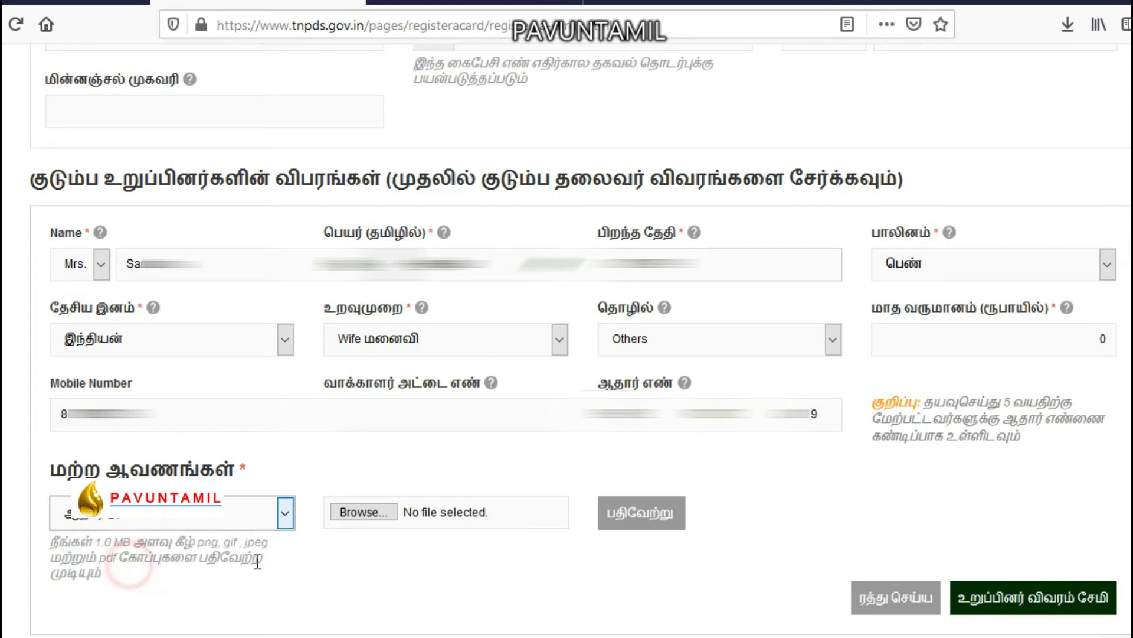
{"action": "left_click", "coordinate": [370, 512]}
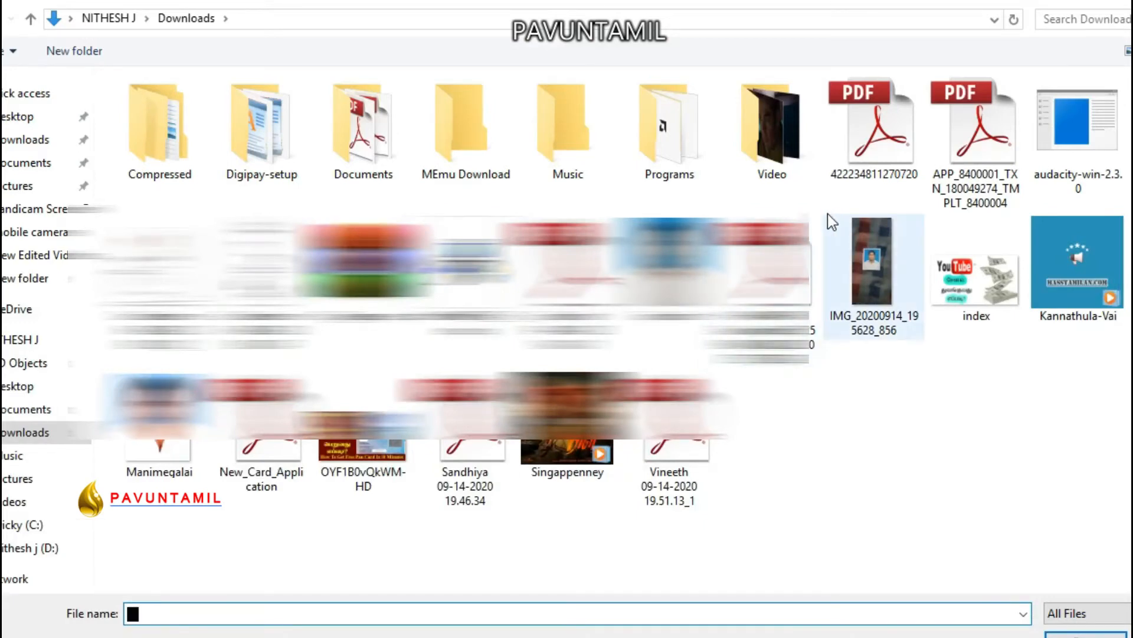
{"action": "double_click", "coordinate": [465, 472]}
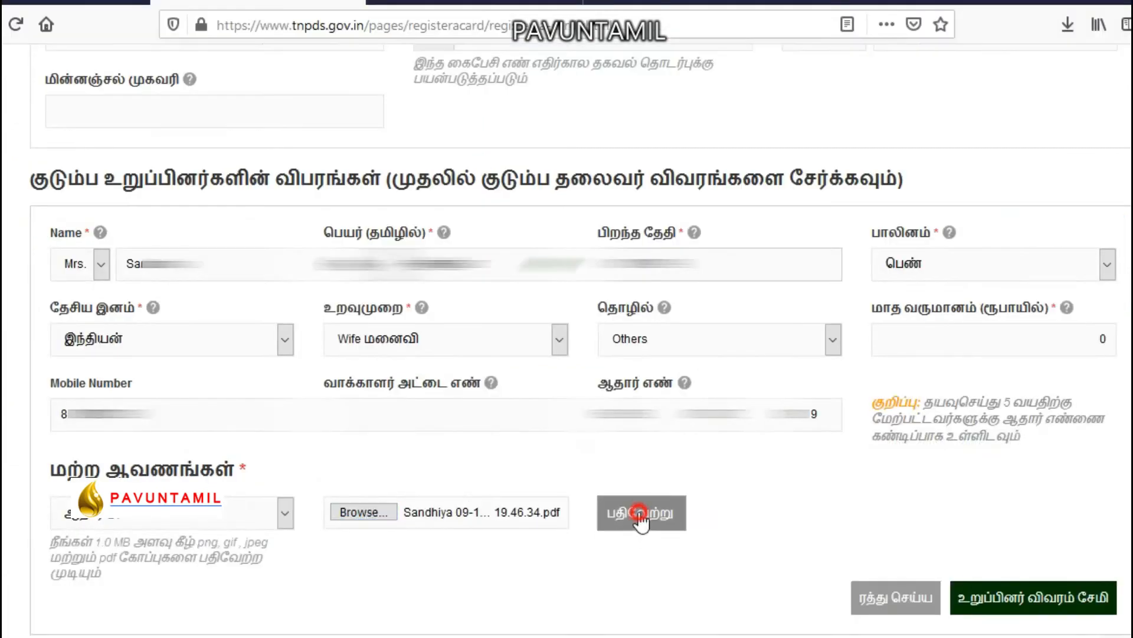
{"action": "scroll", "coordinate": [721, 507], "scroll_direction": "down", "scroll_amount": 3}
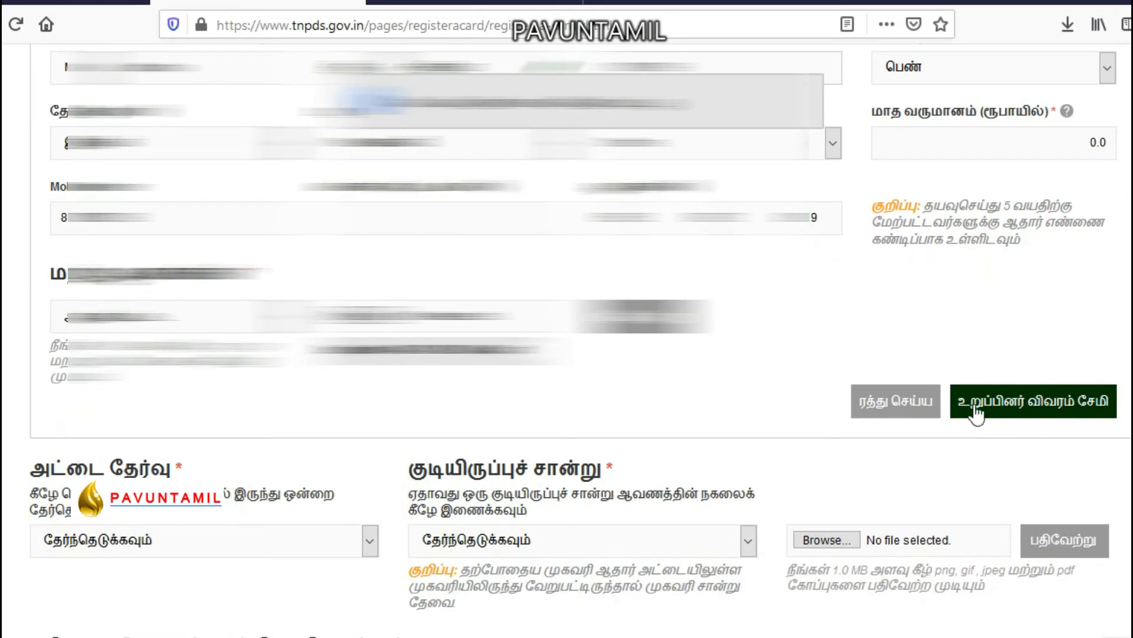
{"action": "left_click", "coordinate": [1028, 407]}
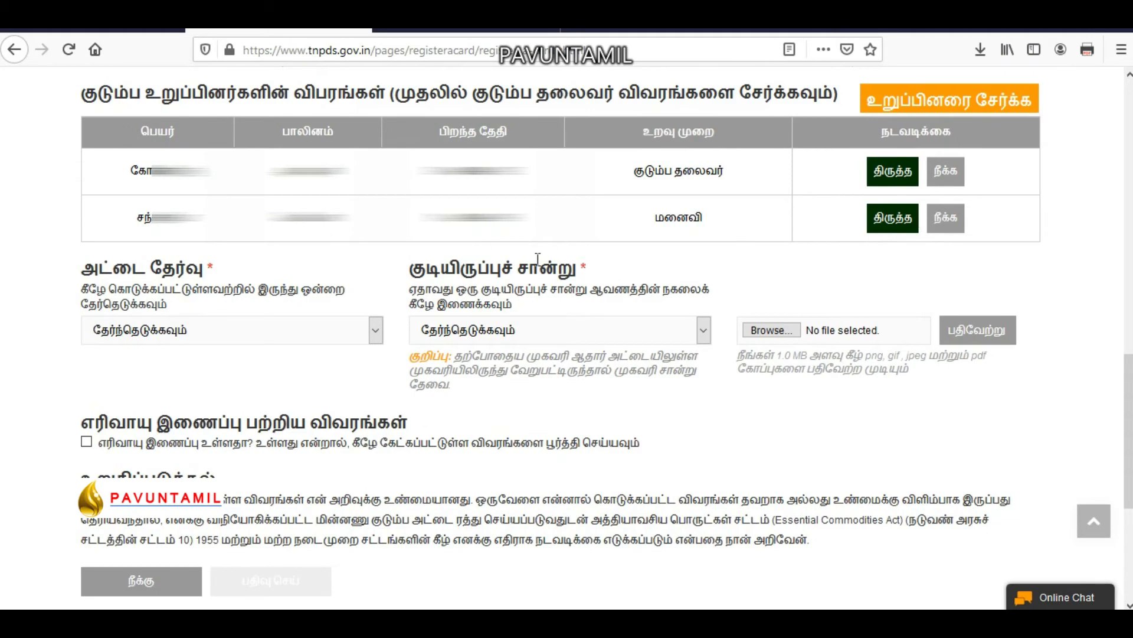
Scroll back up past the three-member family table to the card type (அட்டை தேர்வு) list.
{"action": "scroll", "coordinate": [645, 343], "scroll_direction": "up", "scroll_amount": 3}
{"action": "scroll", "coordinate": [646, 344], "scroll_direction": "up", "scroll_amount": 3}
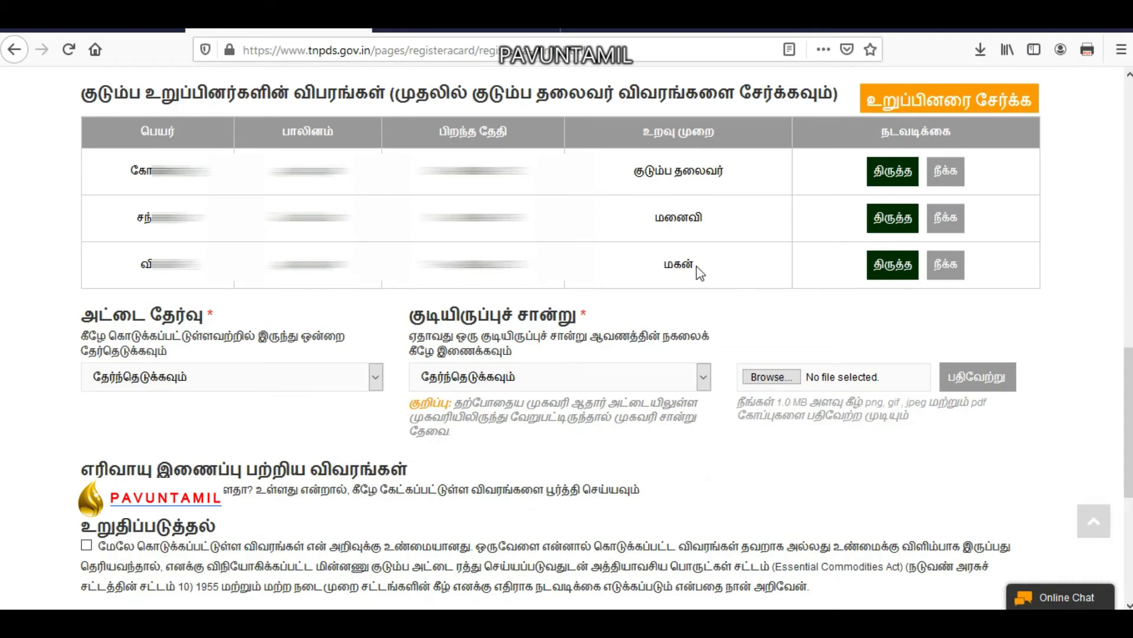
{"action": "left_click", "coordinate": [225, 381]}
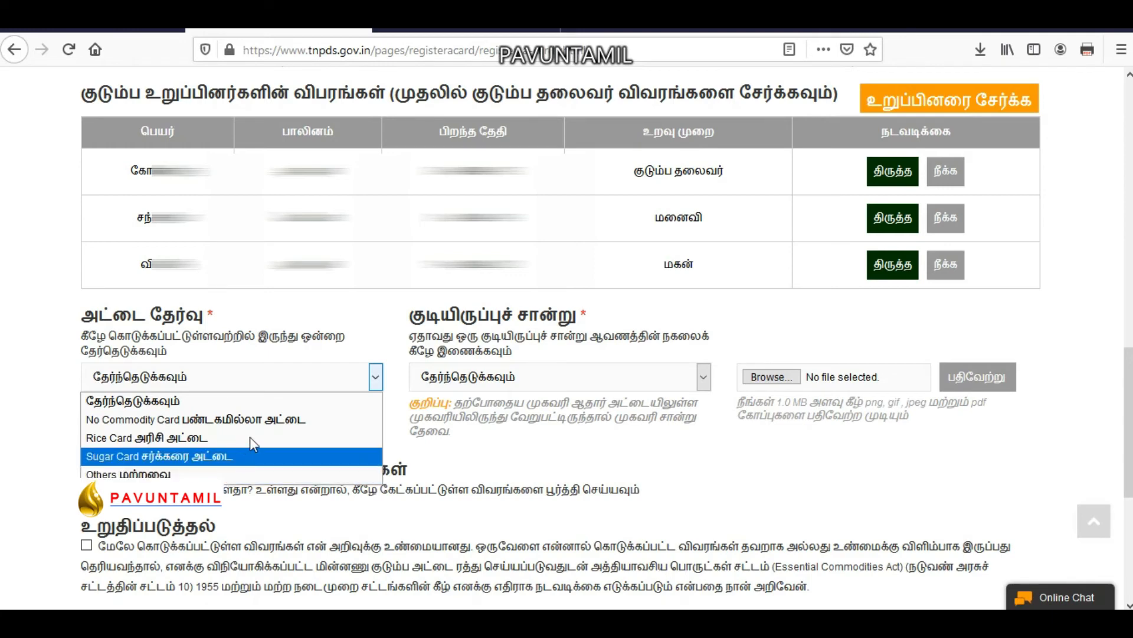
Set the card type to Rice Card and the residence proof to Aadhaar card (ஆதார் அட்டை).
{"action": "left_click", "coordinate": [380, 339]}
{"action": "left_click", "coordinate": [255, 387]}
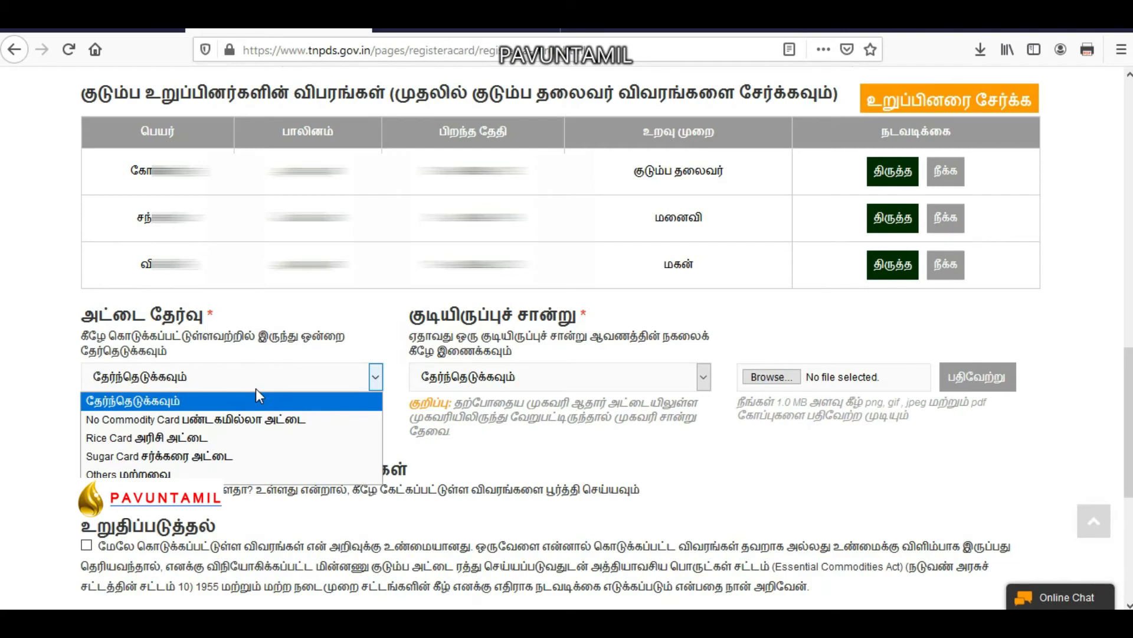
{"action": "left_click", "coordinate": [184, 441]}
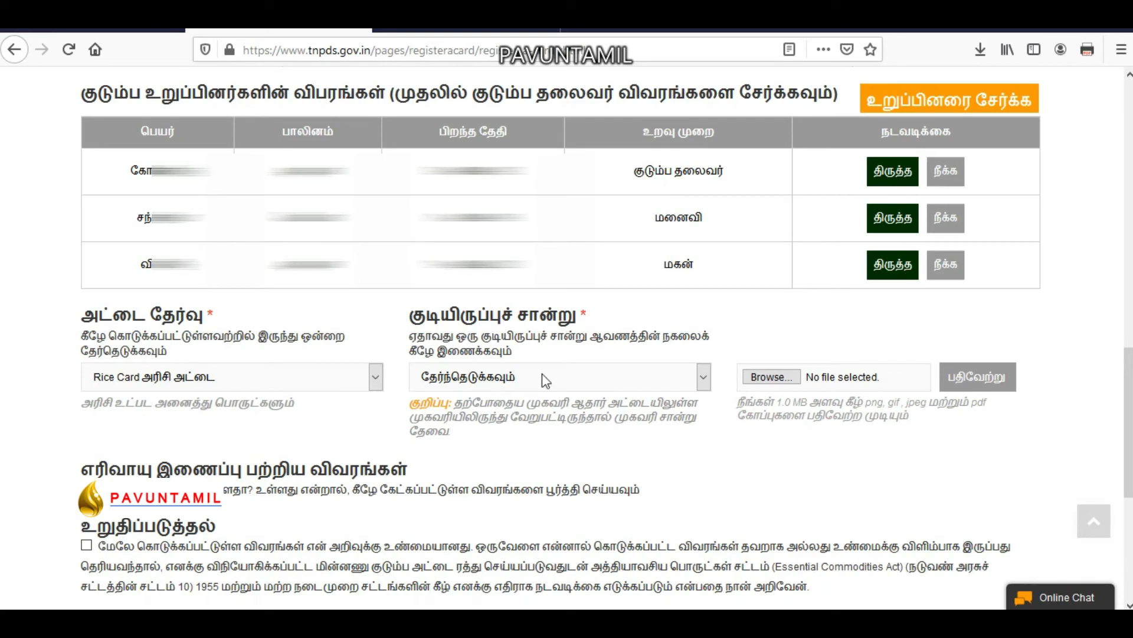
{"action": "left_click", "coordinate": [558, 381]}
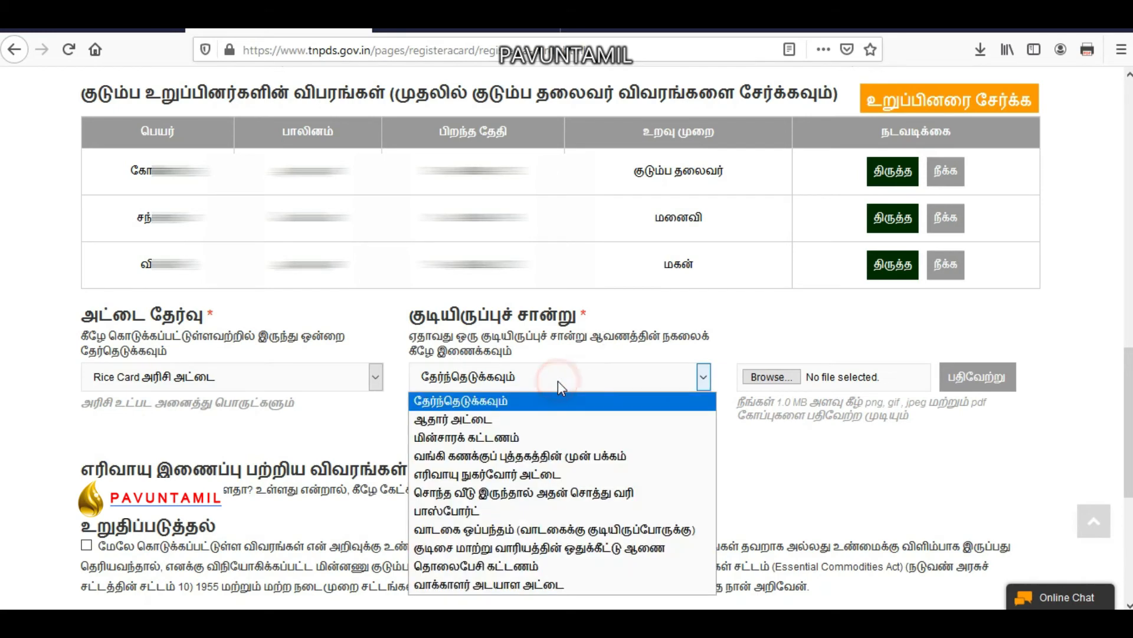
{"action": "left_click", "coordinate": [495, 419]}
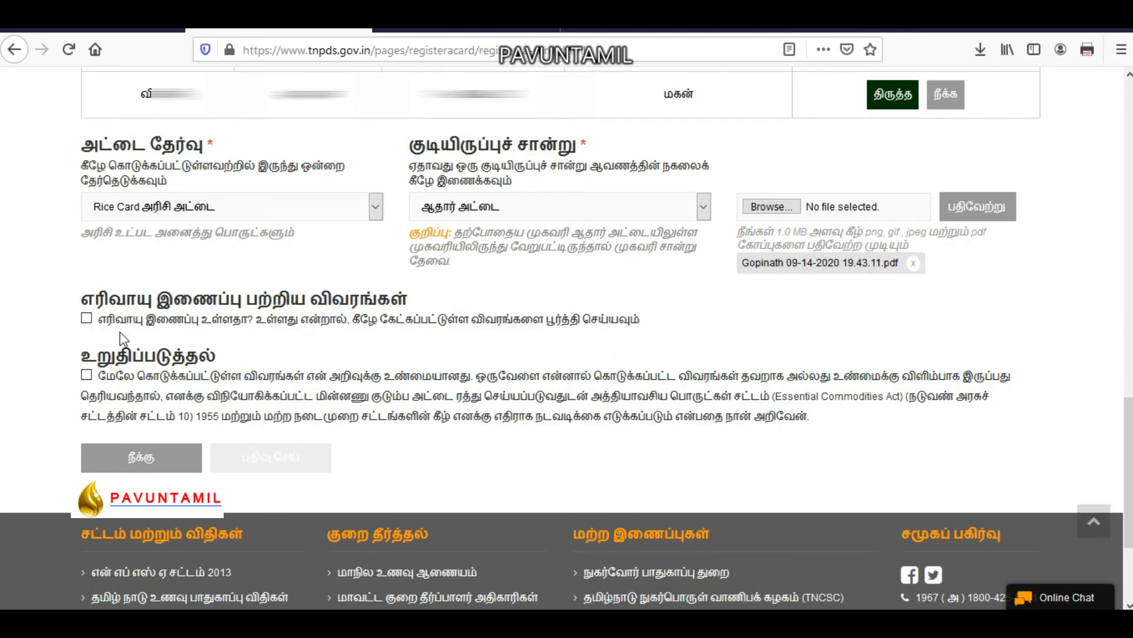
Leave gas connection unticked, accept the உறுதிப்படுத்தல் declaration, and submit the form with பதிவு செய்.
{"action": "left_click", "coordinate": [86, 318]}
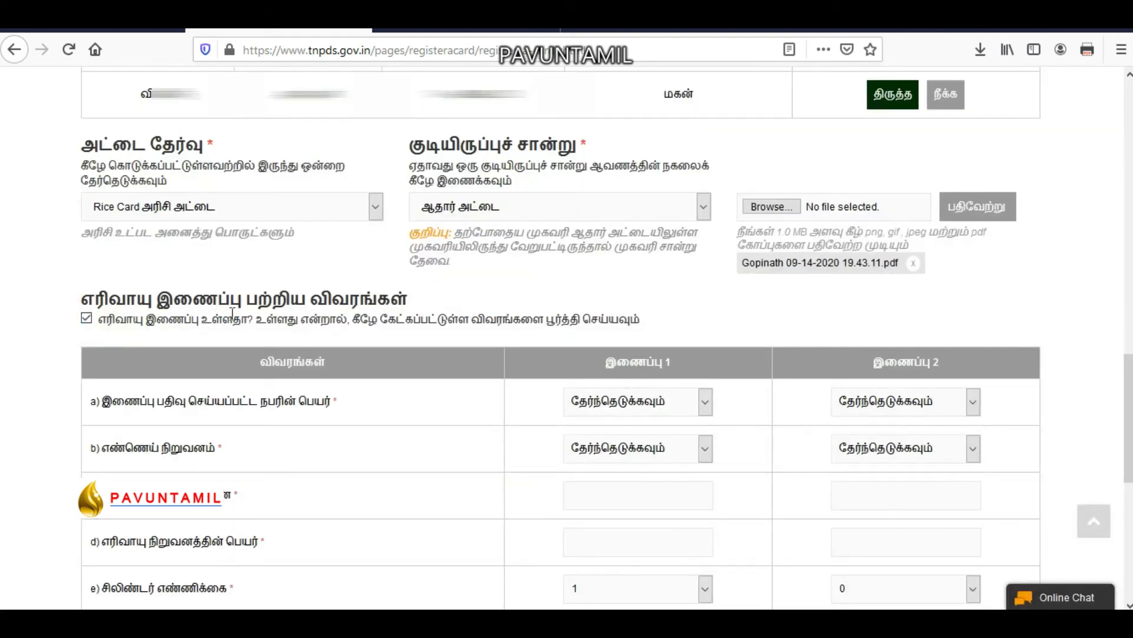
{"action": "left_click", "coordinate": [86, 317]}
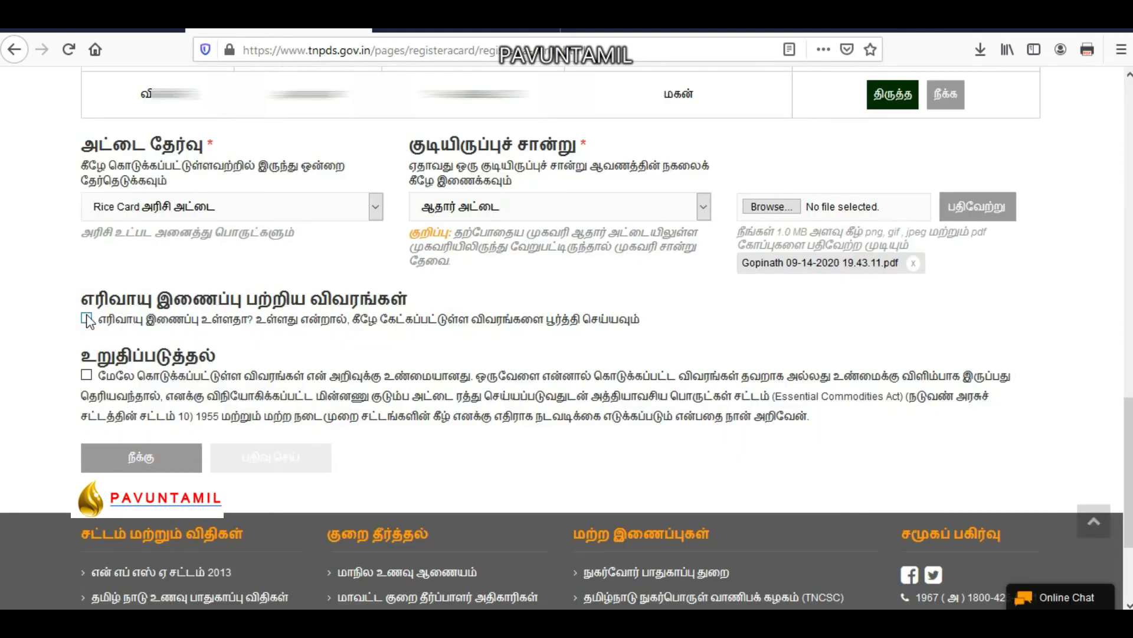
{"action": "left_click", "coordinate": [86, 375]}
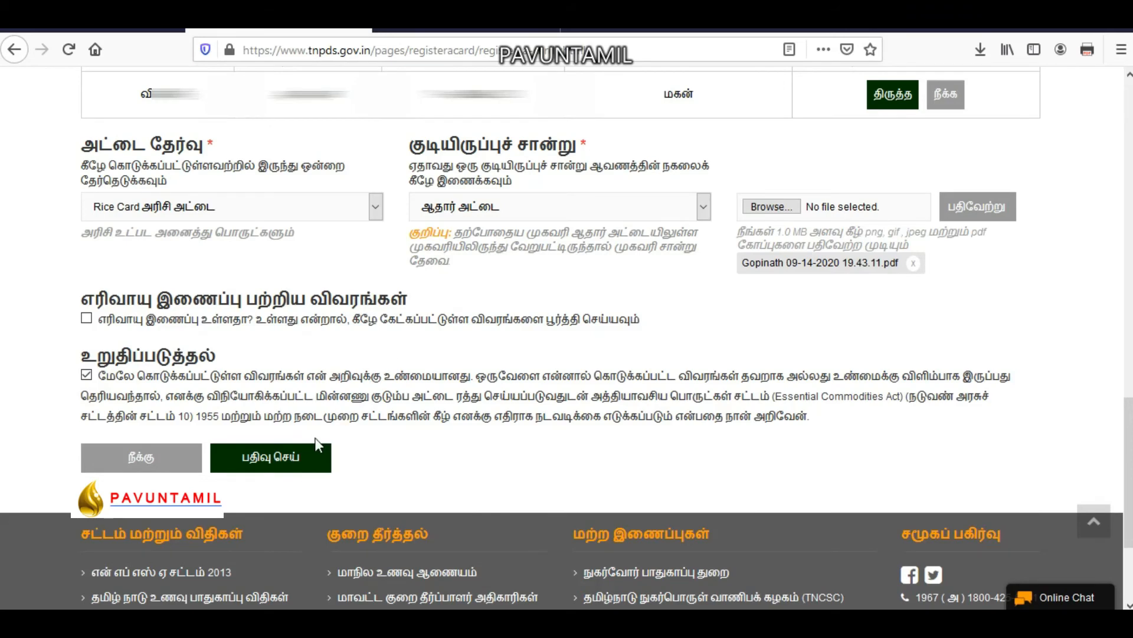
{"action": "left_click", "coordinate": [283, 454]}
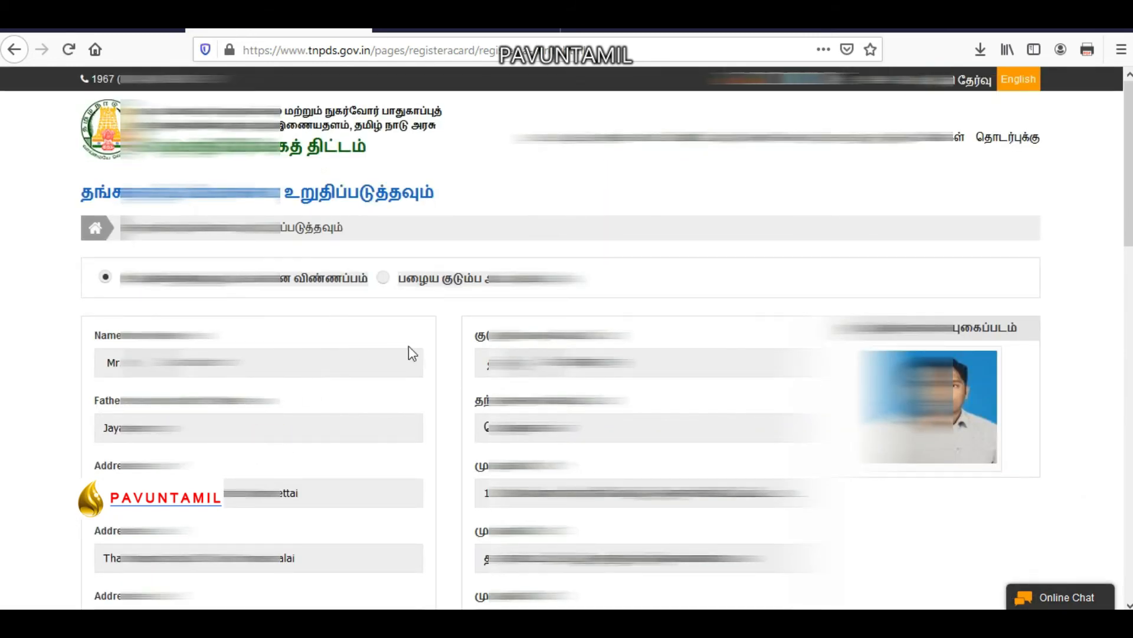
{"action": "scroll", "coordinate": [372, 353], "scroll_direction": "down", "scroll_amount": 15}
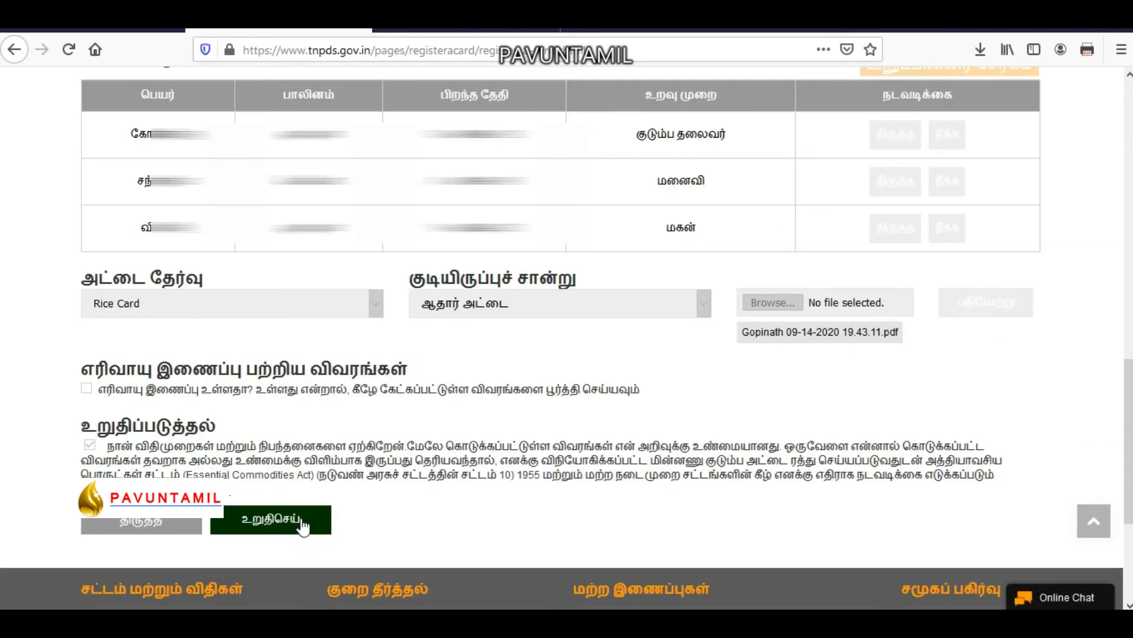
Confirm the application with உறுதிசெய் and select the reference number on the success page.
{"action": "left_click", "coordinate": [301, 522]}
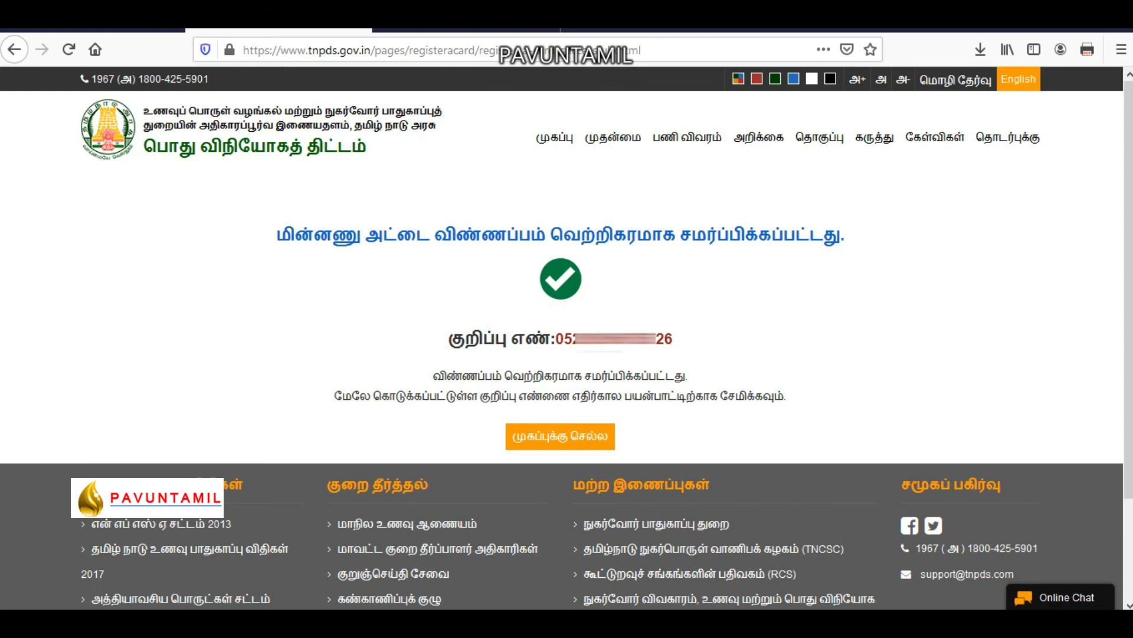
{"action": "left_click_drag", "start_coordinate": [558, 339], "coordinate": [668, 340]}
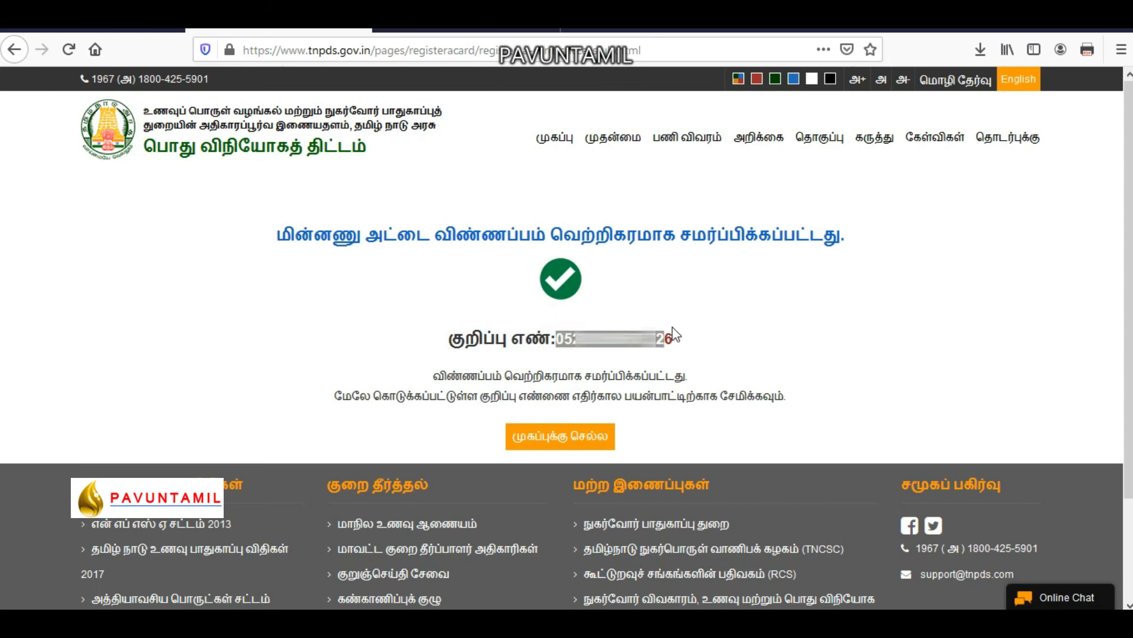
{"action": "left_click", "coordinate": [703, 334]}
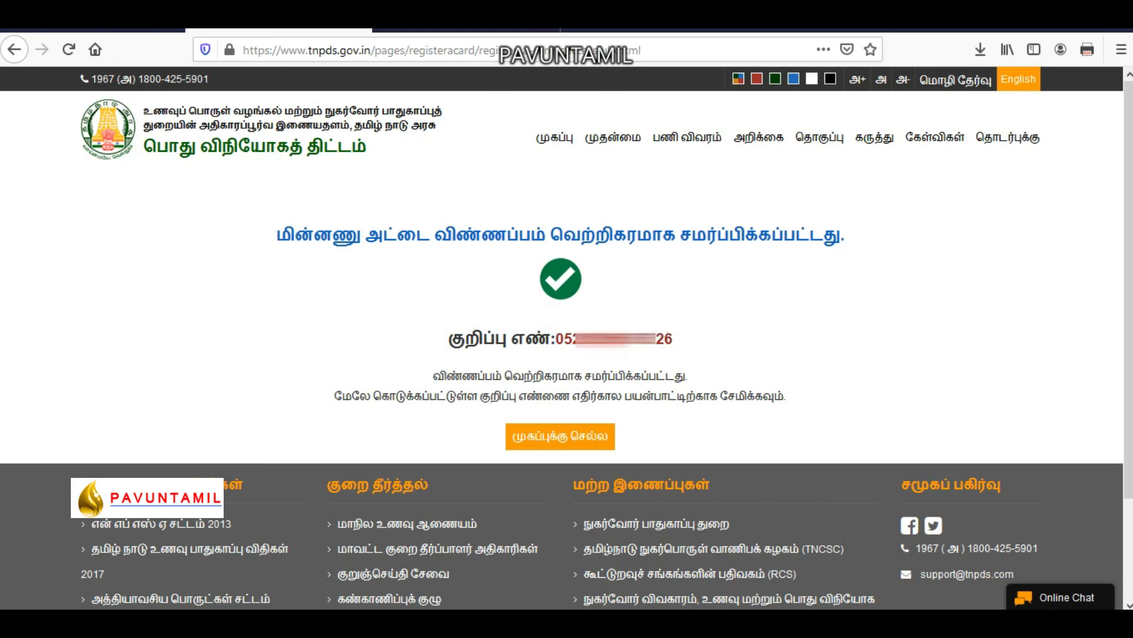
{"action": "double_click", "coordinate": [666, 339]}
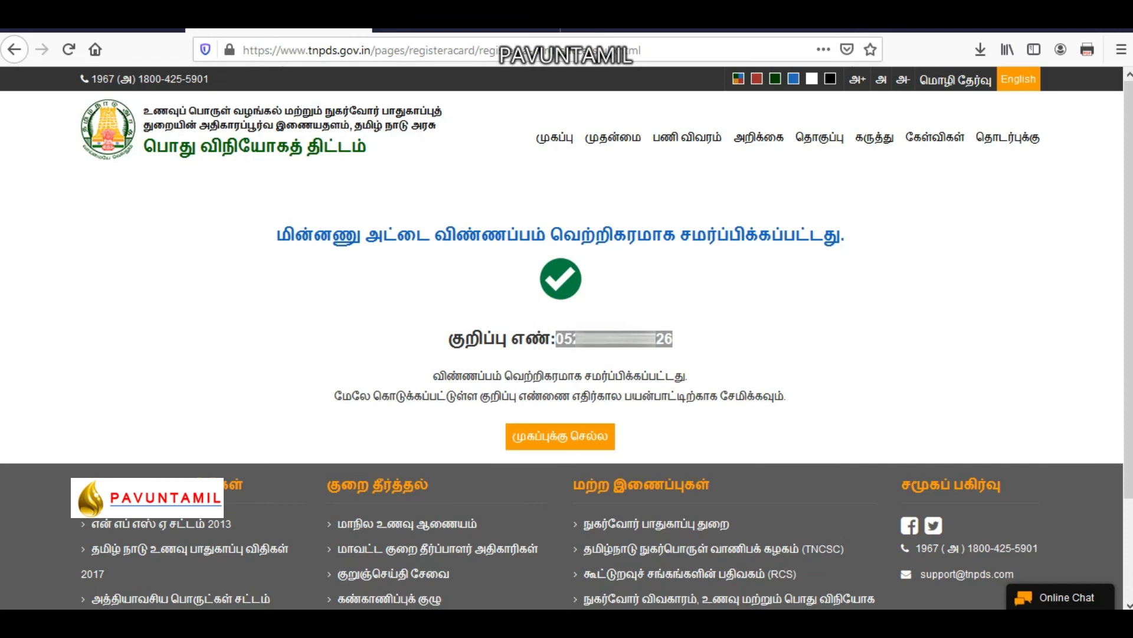
From the home page, open the smart card application status check and submit the saved reference number.
{"action": "left_click", "coordinate": [575, 439]}
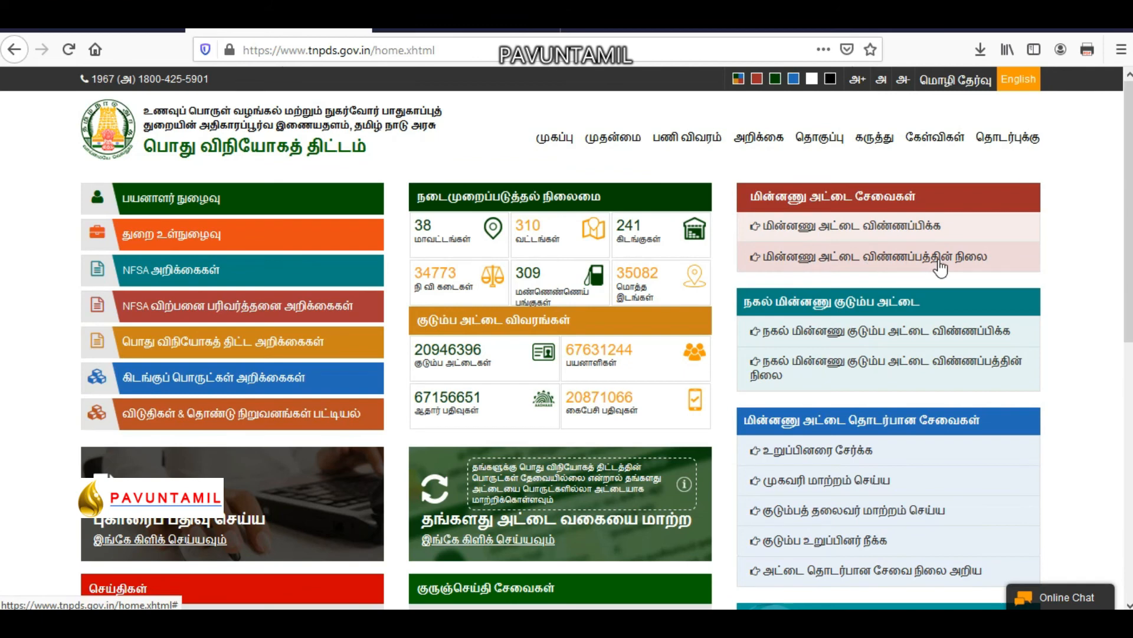
{"action": "left_click", "coordinate": [901, 258]}
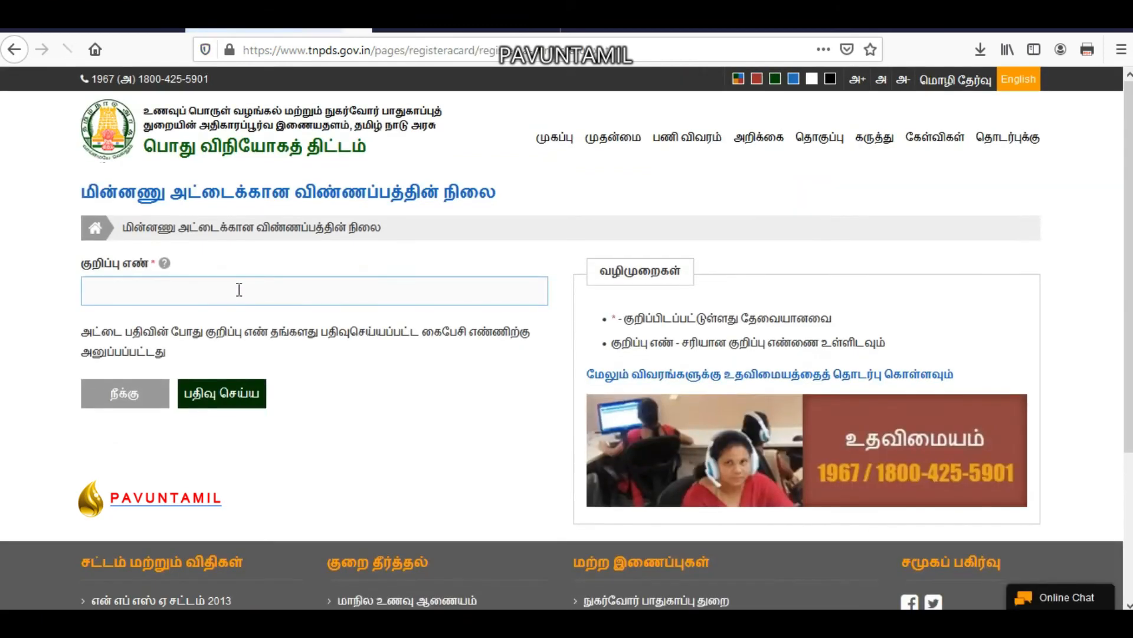
{"action": "left_click", "coordinate": [238, 288]}
{"action": "key", "text": "ctrl+v"}
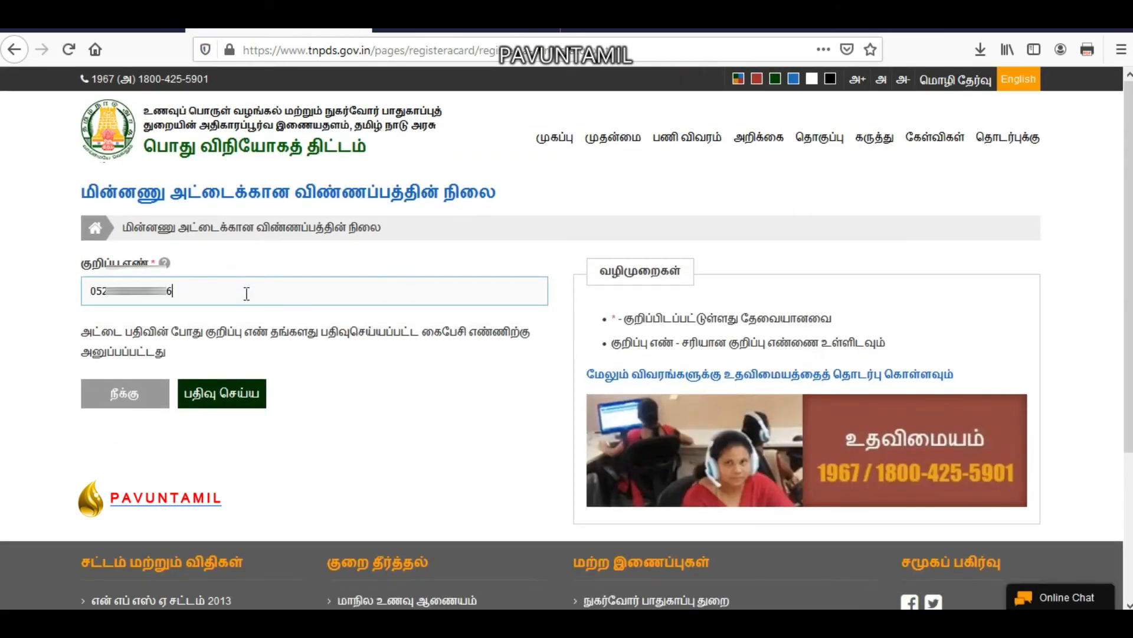
{"action": "left_click", "coordinate": [255, 384]}
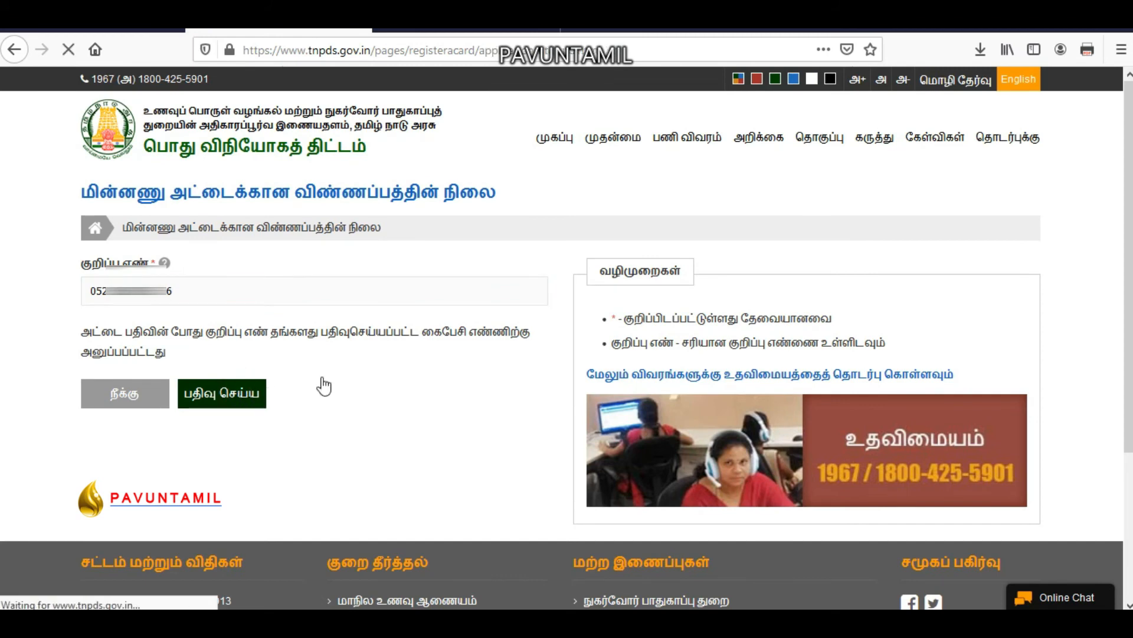